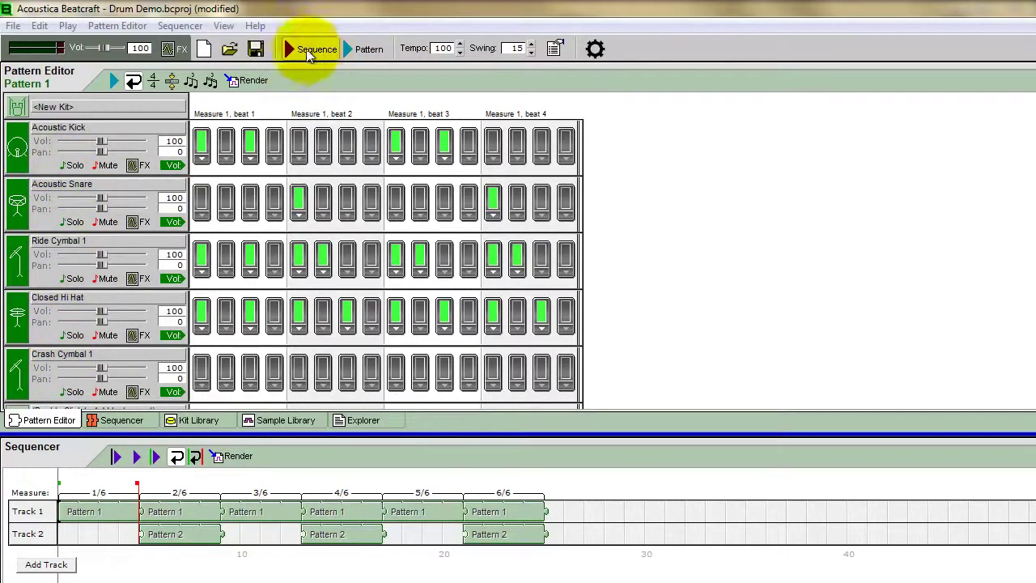
- Play the whole drum sequence for a few measures and stop it
{"action": "left_click", "coordinate": [308, 50]}
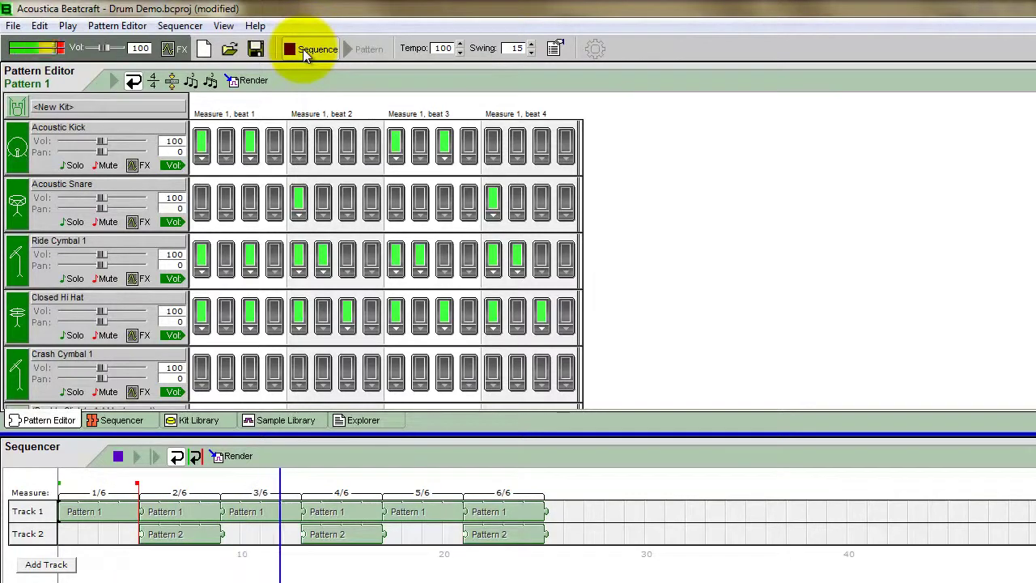
{"action": "left_click", "coordinate": [307, 50]}
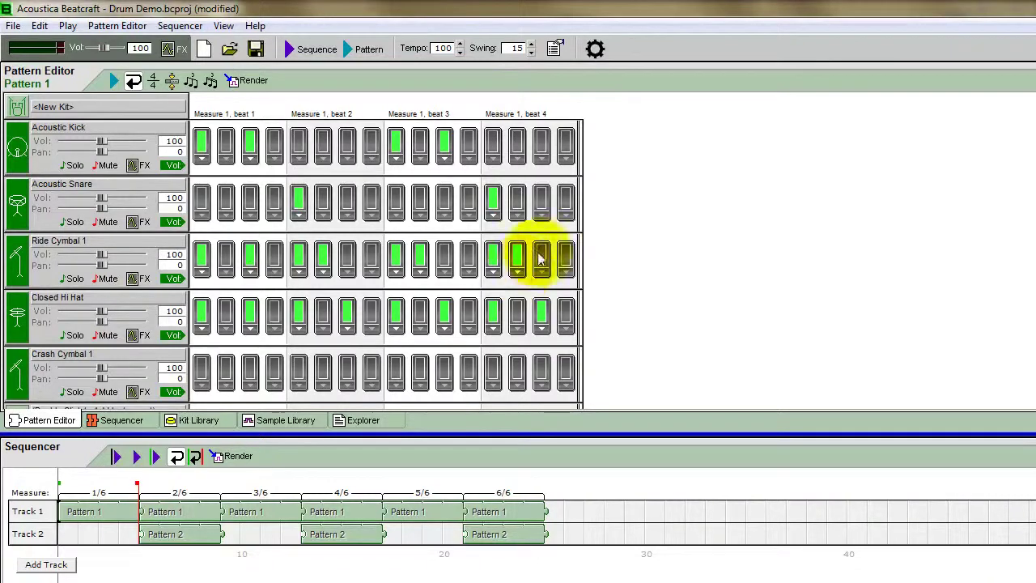
- Solo the Acoustic Kick track and render the sequence as a WAV file named Kick in the drum test folder
{"action": "left_click", "coordinate": [72, 165]}
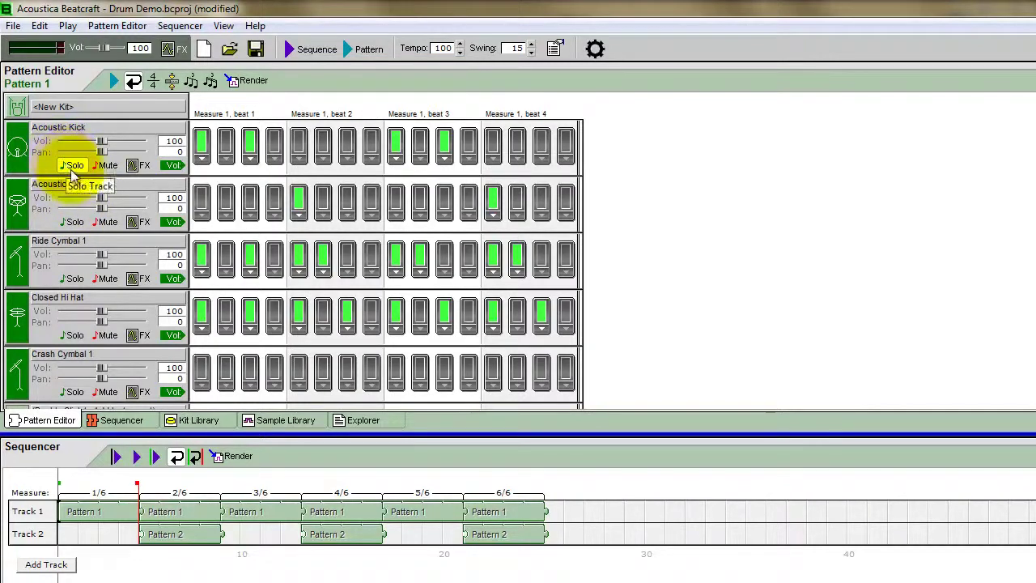
{"action": "left_click", "coordinate": [12, 25]}
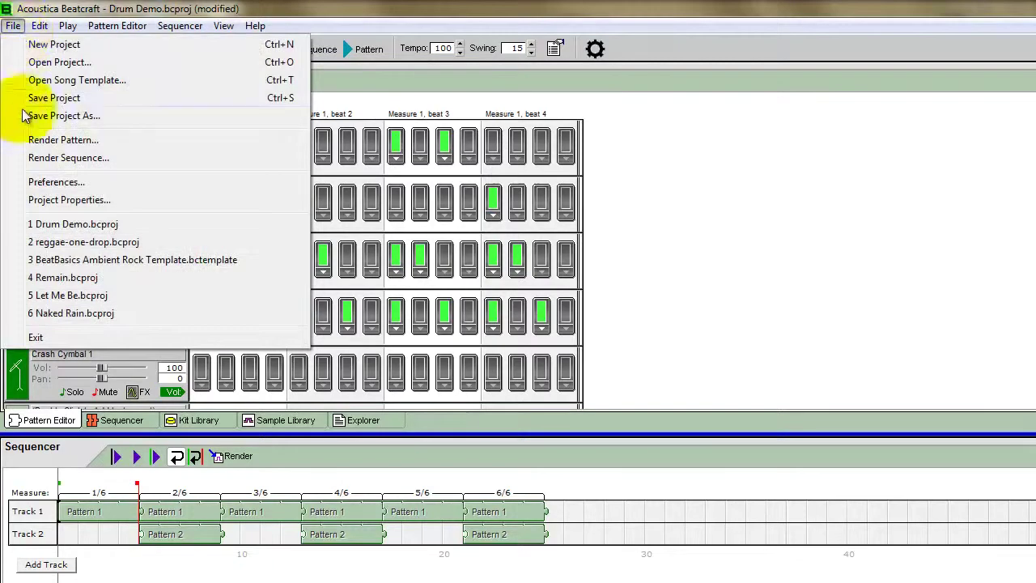
{"action": "left_click", "coordinate": [34, 159]}
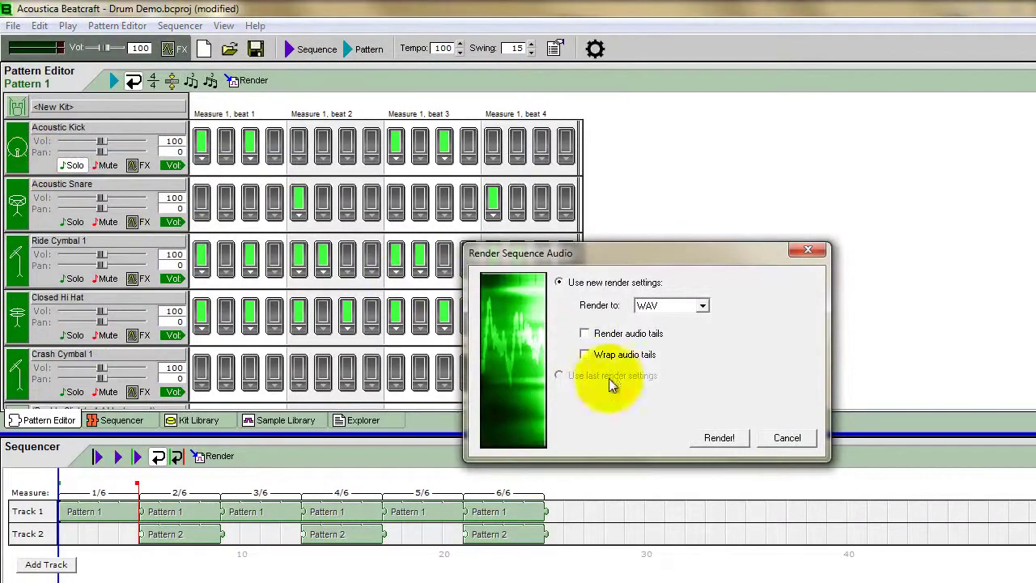
{"action": "left_click", "coordinate": [716, 436]}
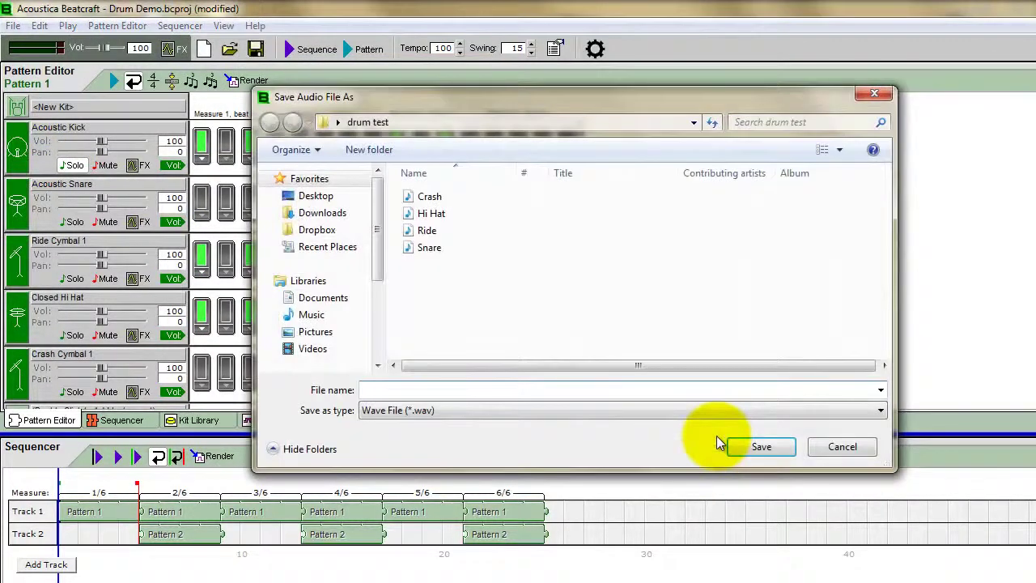
{"action": "type", "text": "Kick"}
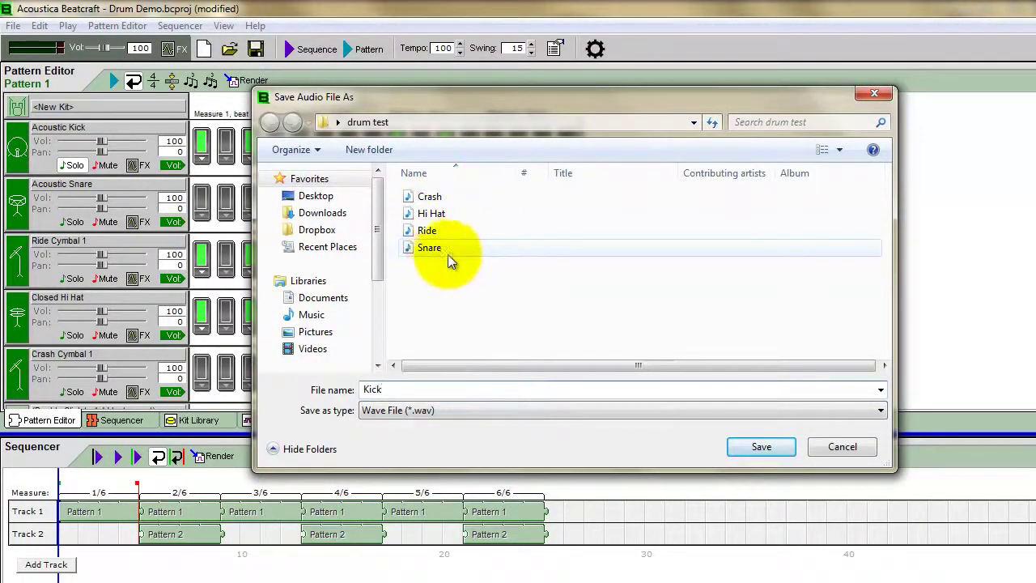
{"action": "left_click", "coordinate": [761, 448]}
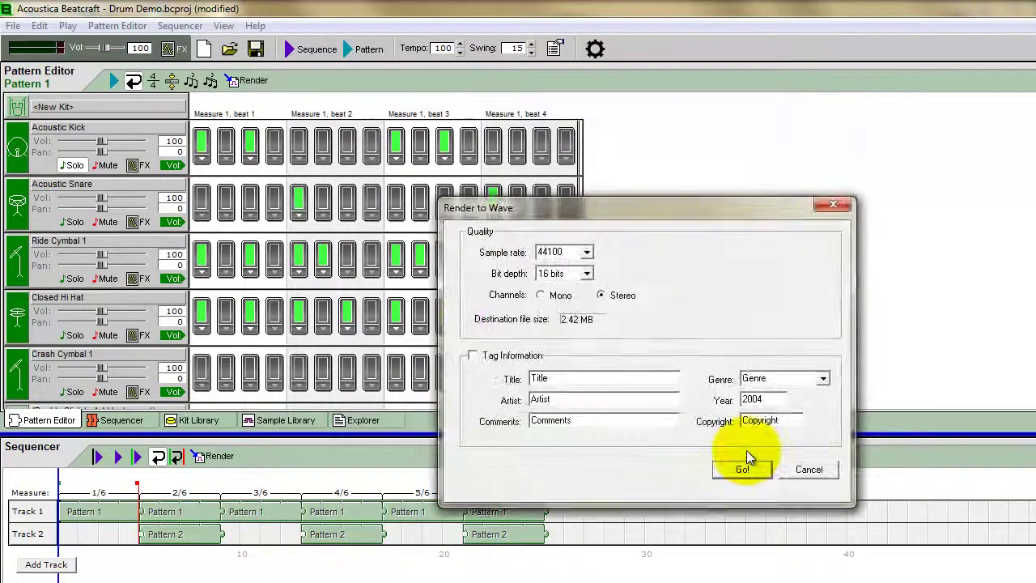
{"action": "left_click", "coordinate": [744, 469]}
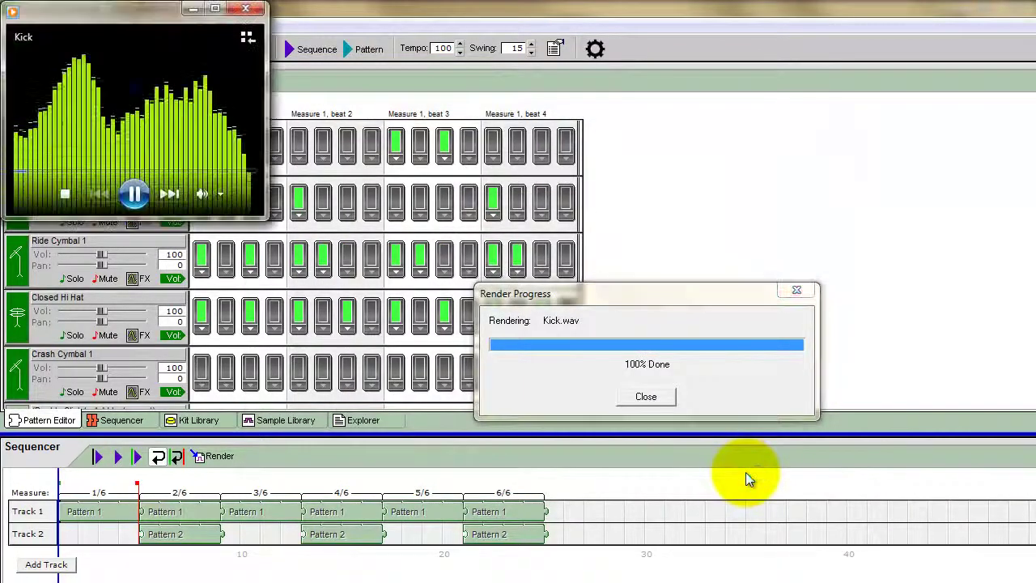
{"action": "left_click", "coordinate": [647, 398]}
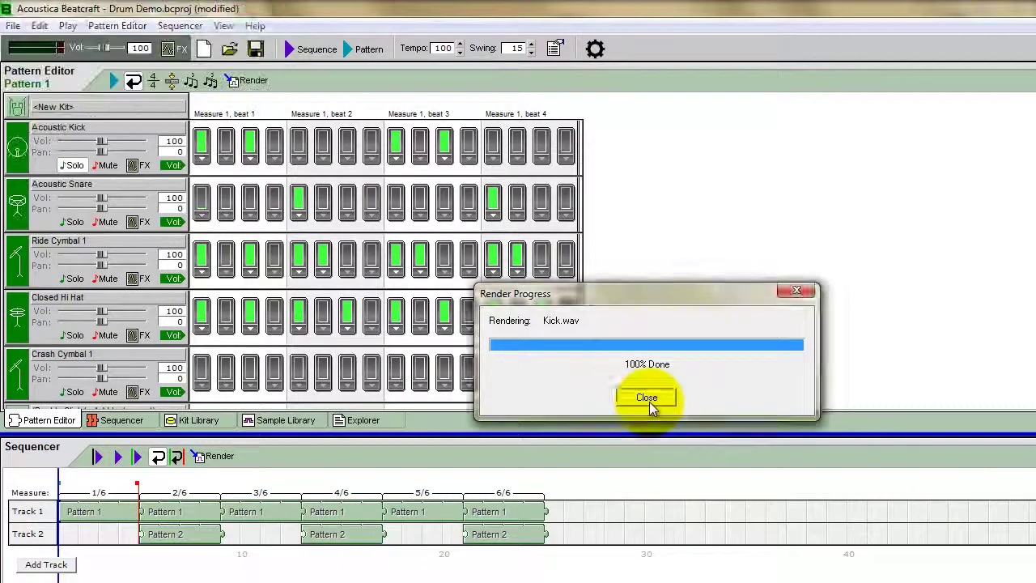
{"action": "left_click", "coordinate": [648, 398]}
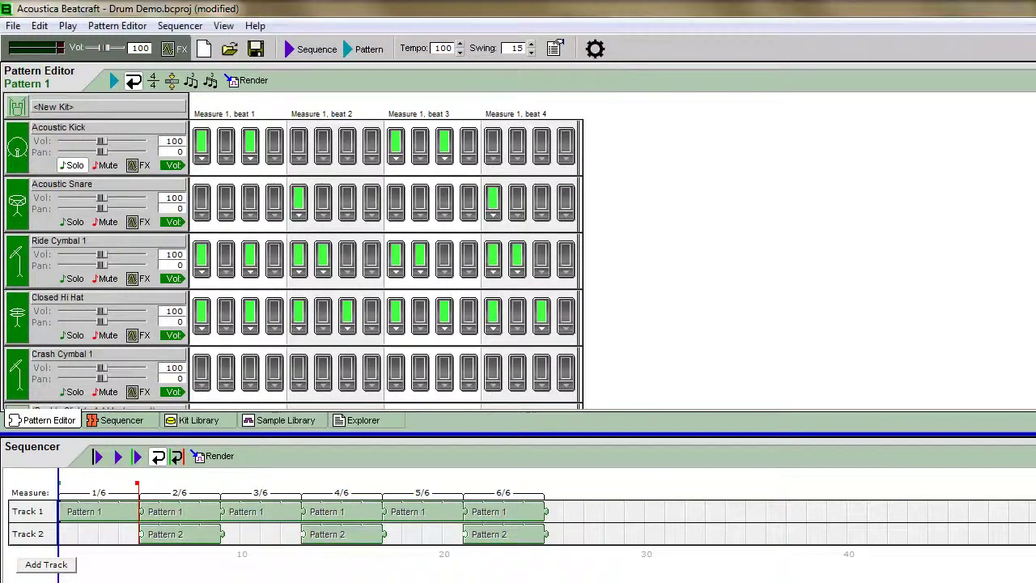
- Switch to Mixcraft and add the Crash sound file to the first audio track
{"action": "key", "text": "alt+F4"}
{"action": "left_click", "coordinate": [688, 415]}
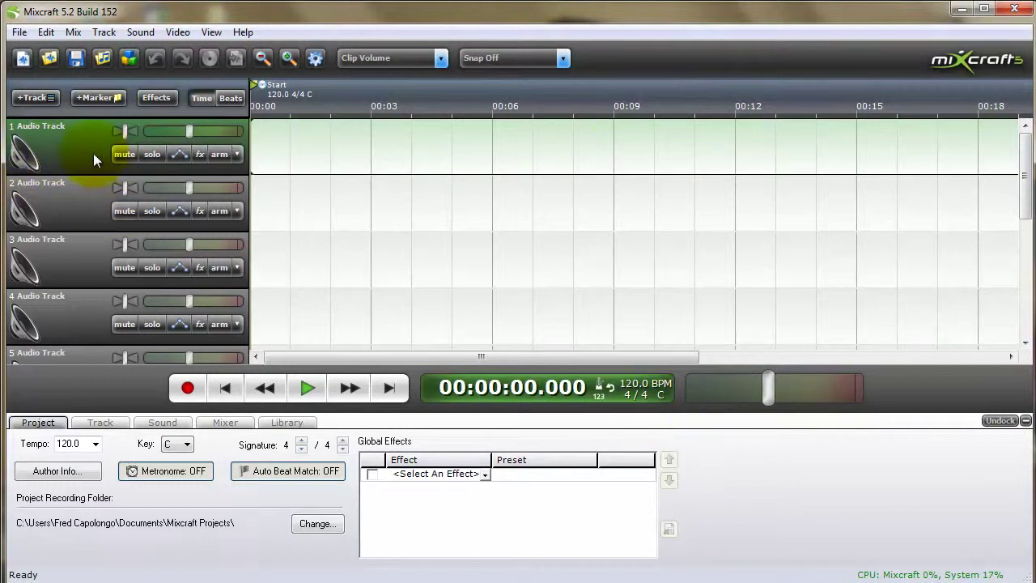
{"action": "left_click", "coordinate": [140, 32]}
{"action": "left_click", "coordinate": [153, 71]}
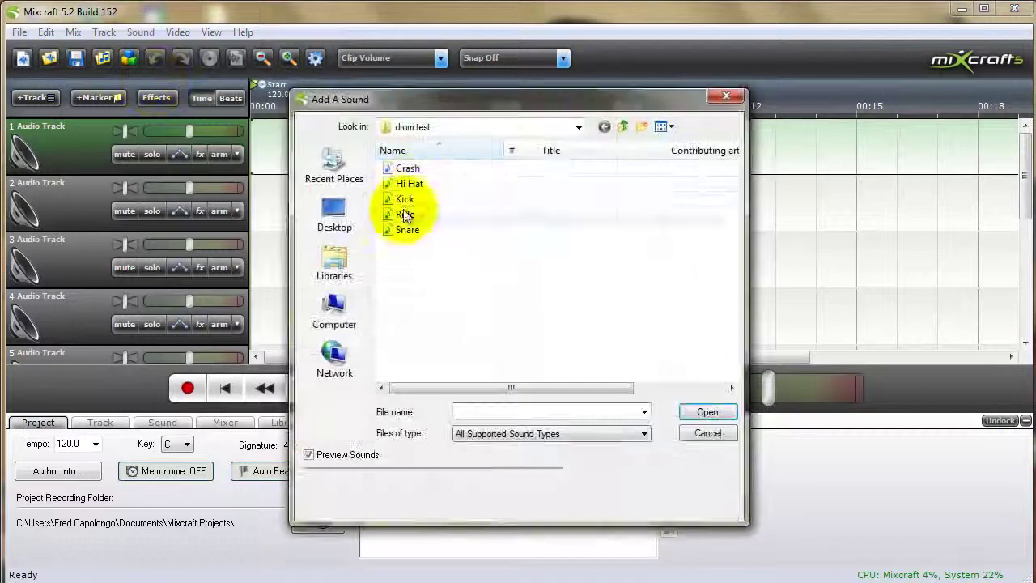
{"action": "double_click", "coordinate": [413, 168]}
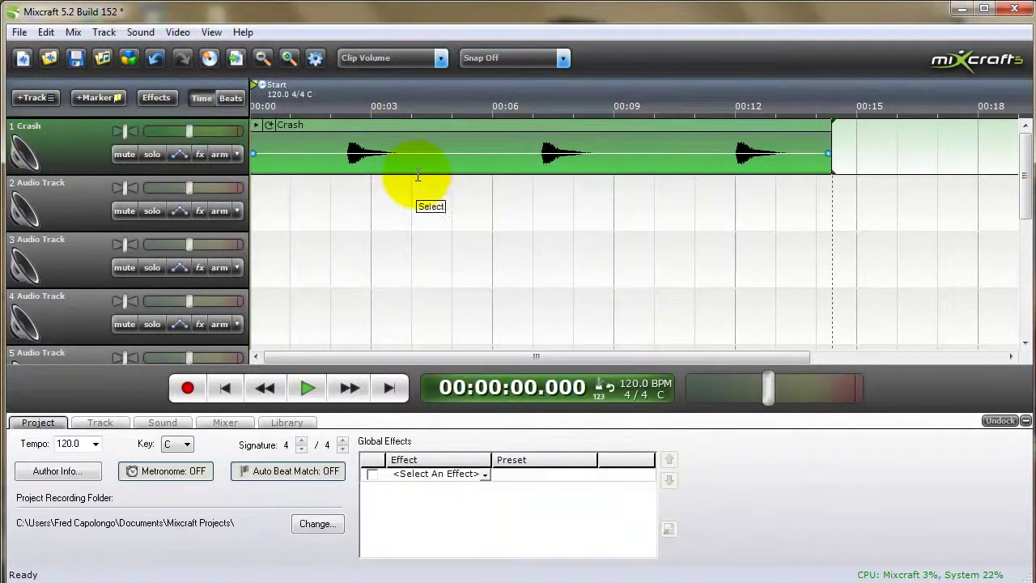
- Add the Hi Hat sound file to track 2 and return the playhead to the start
{"action": "left_click", "coordinate": [68, 208]}
{"action": "left_click", "coordinate": [135, 37]}
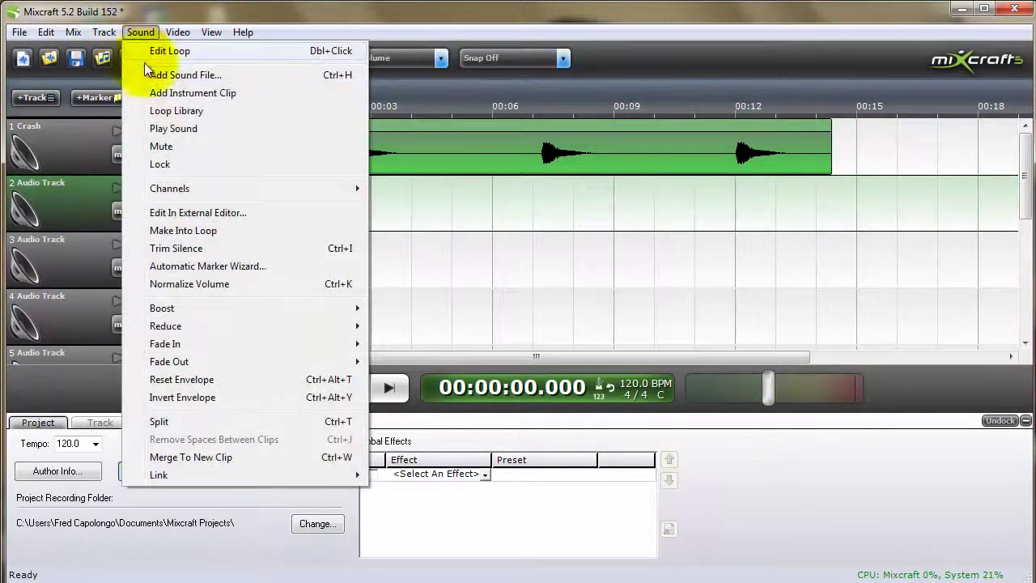
{"action": "left_click", "coordinate": [154, 75]}
{"action": "left_click", "coordinate": [344, 178]}
{"action": "double_click", "coordinate": [344, 178]}
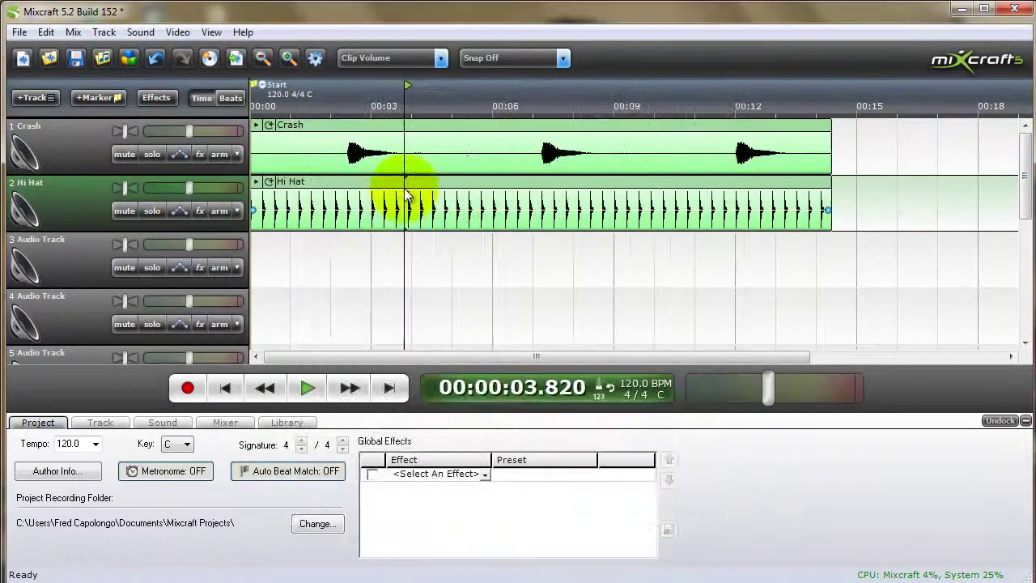
{"action": "left_click", "coordinate": [225, 390]}
- Add the Kick sound file to track 3
{"action": "left_click", "coordinate": [73, 265]}
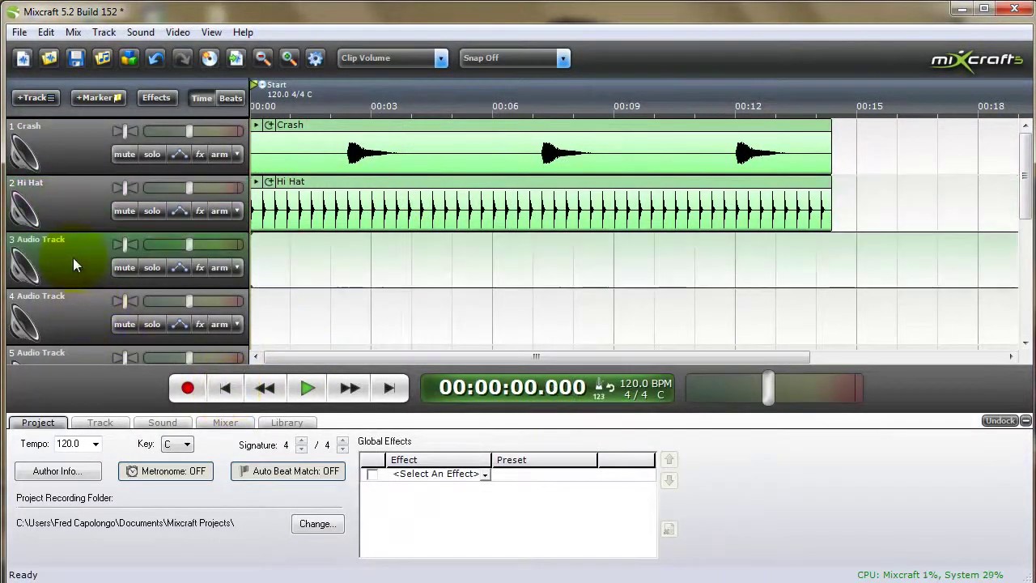
{"action": "left_click", "coordinate": [141, 33]}
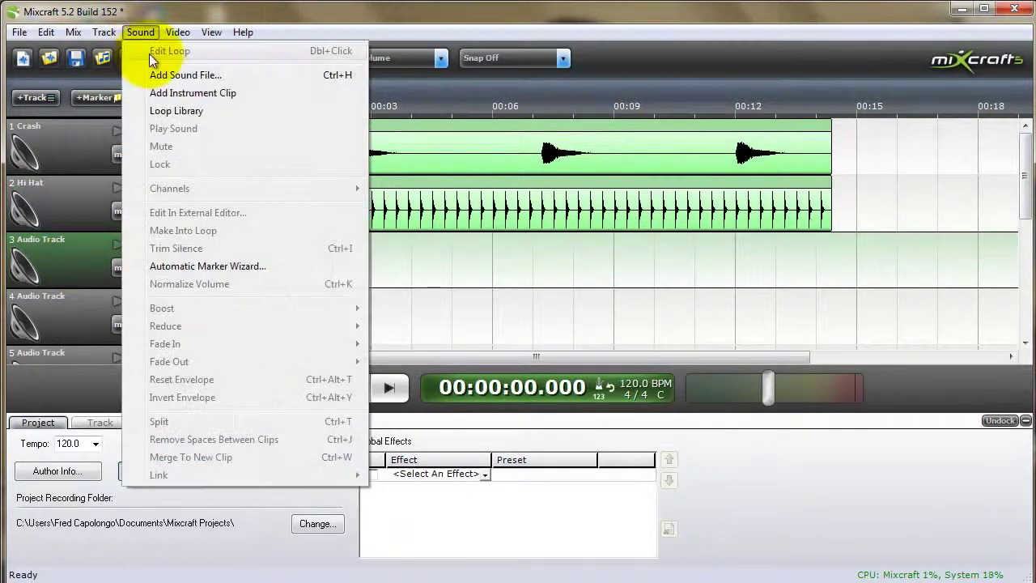
{"action": "left_click", "coordinate": [162, 72]}
{"action": "double_click", "coordinate": [404, 198]}
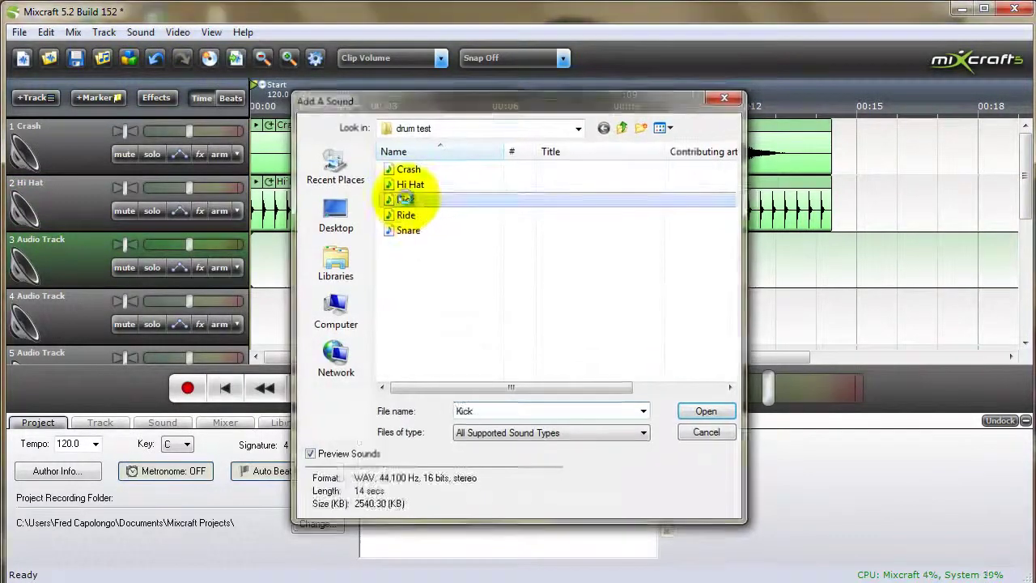
- Add the Ride sound file to track 4
{"action": "left_click", "coordinate": [79, 318]}
{"action": "left_click", "coordinate": [141, 32]}
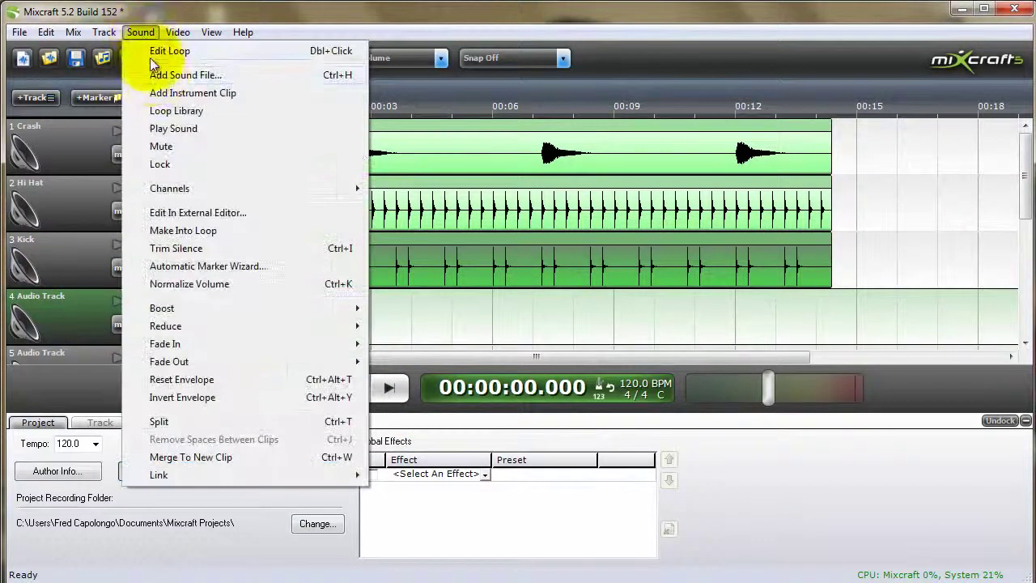
{"action": "left_click", "coordinate": [158, 72]}
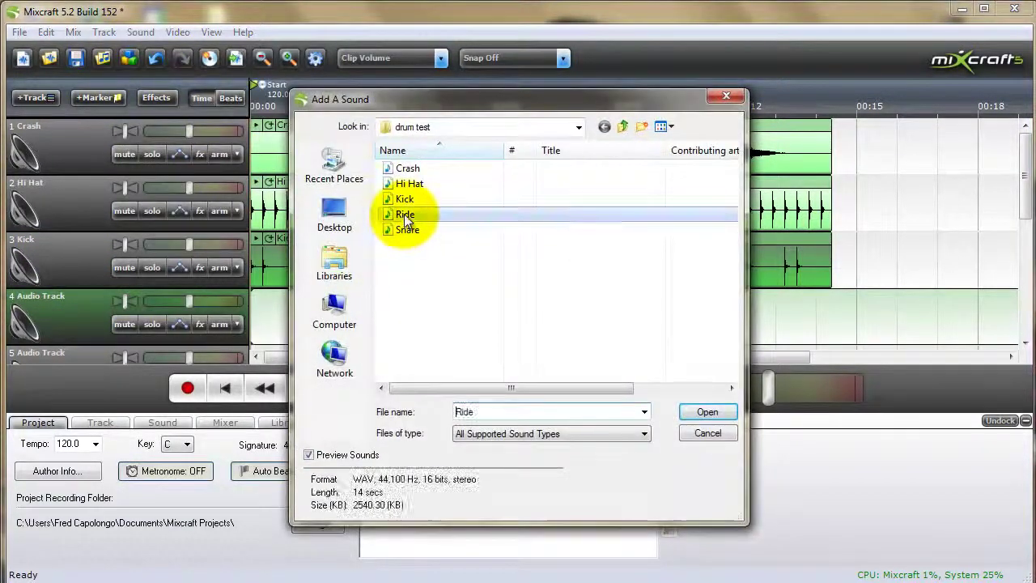
{"action": "double_click", "coordinate": [404, 214]}
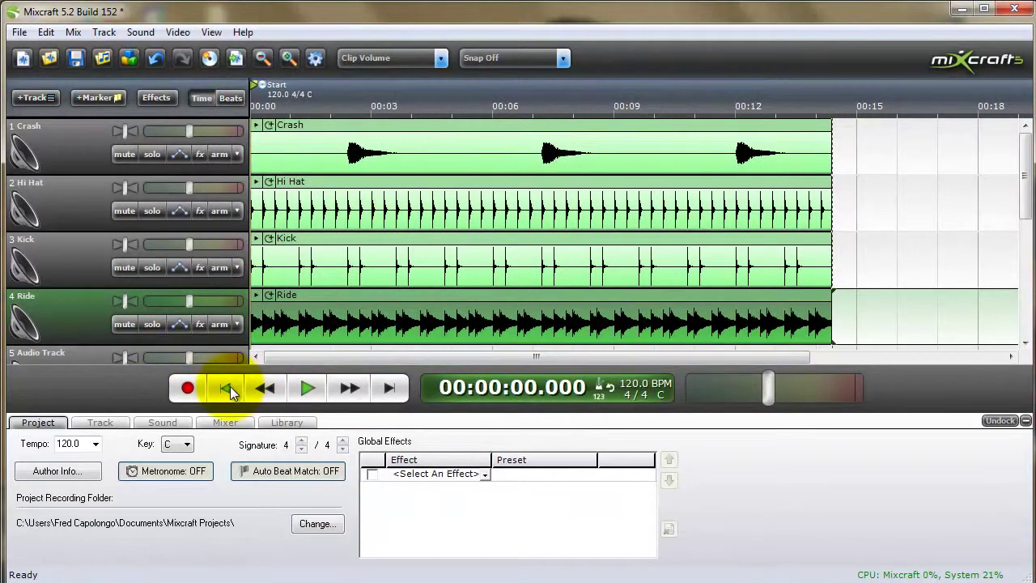
- Add the Snare sound file to track 5
{"action": "left_click_drag", "start_coordinate": [1023, 174], "coordinate": [1025, 206]}
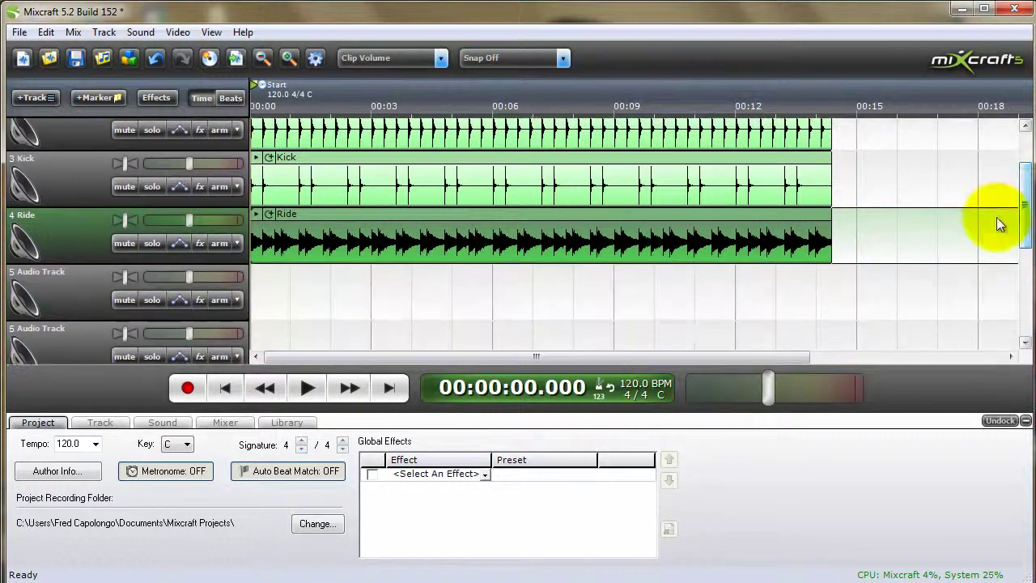
{"action": "left_click", "coordinate": [73, 295]}
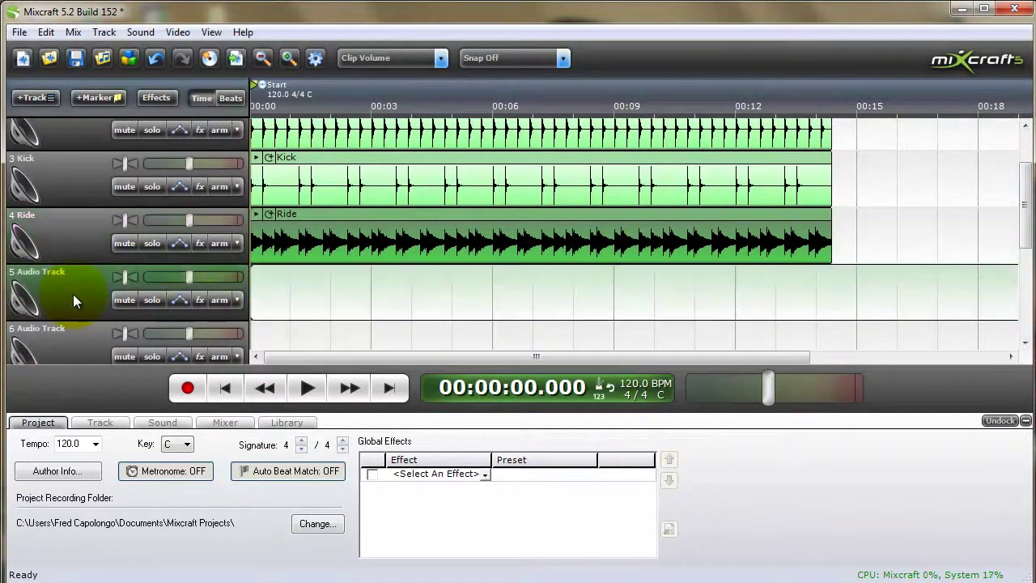
{"action": "left_click", "coordinate": [140, 32]}
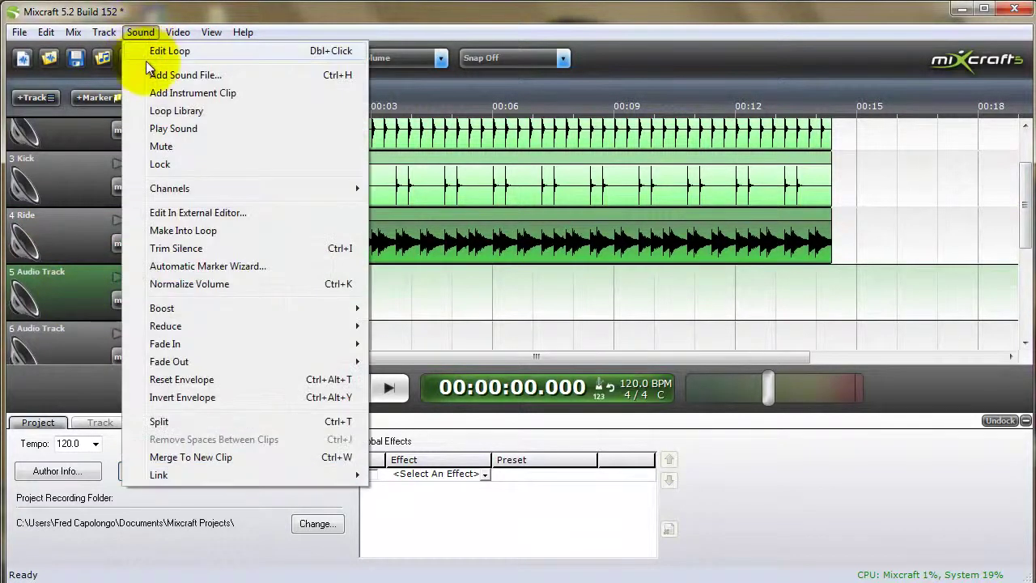
{"action": "left_click", "coordinate": [148, 71]}
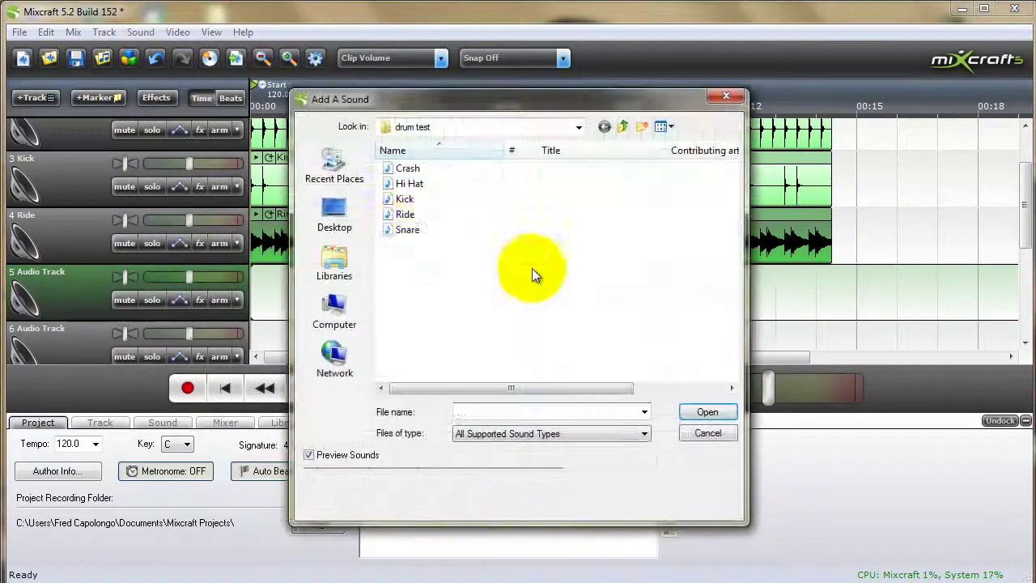
{"action": "left_click", "coordinate": [394, 231]}
{"action": "left_click", "coordinate": [706, 411]}
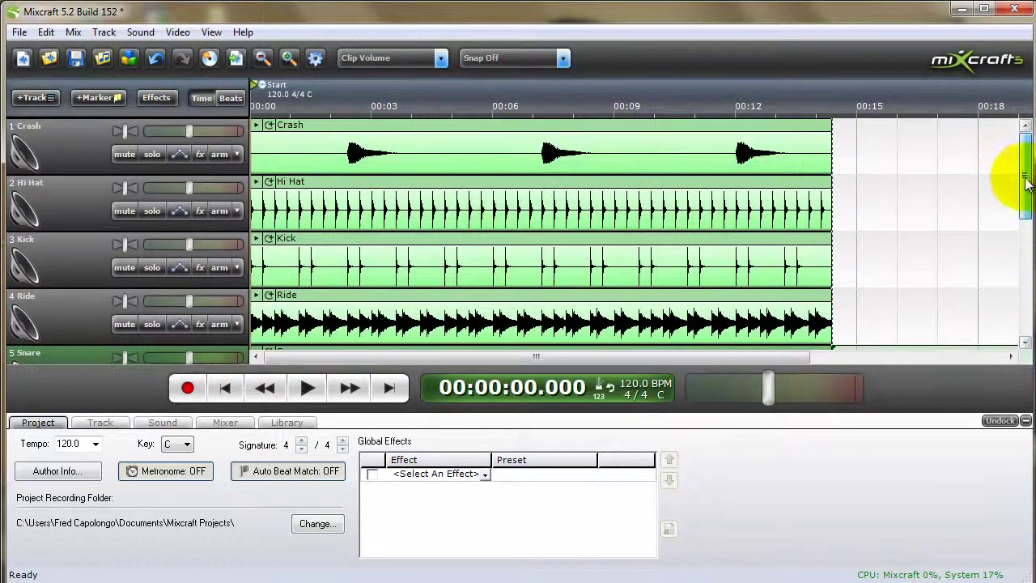
- Play the five imported drum tracks together for a few seconds and stop playback
{"action": "mouse_move", "coordinate": [1023, 208]}
{"action": "left_mouse_down"}
{"action": "mouse_move", "coordinate": [1026, 186]}
{"action": "mouse_move", "coordinate": [1026, 213]}
{"action": "left_mouse_up"}
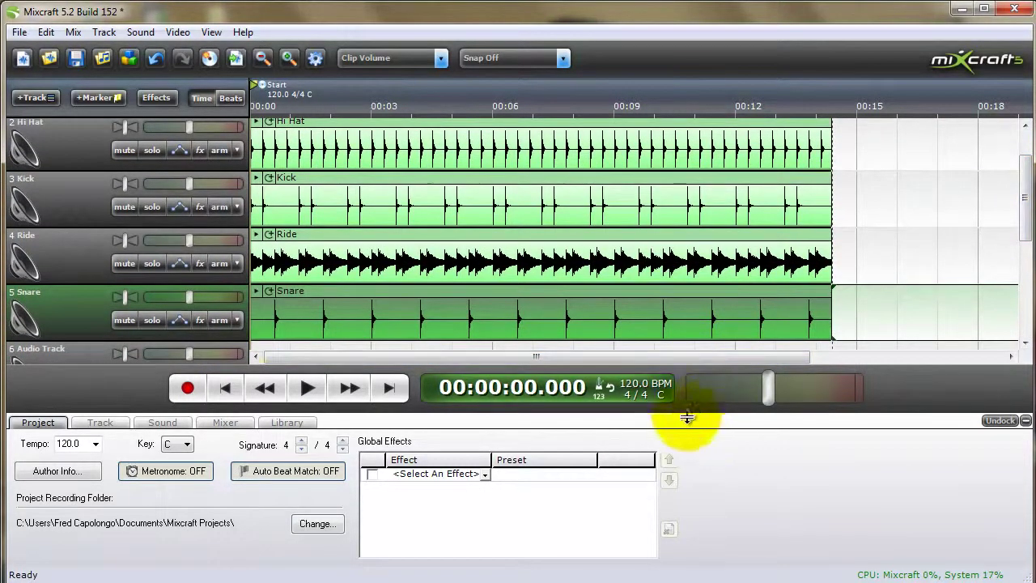
{"action": "left_click", "coordinate": [302, 389]}
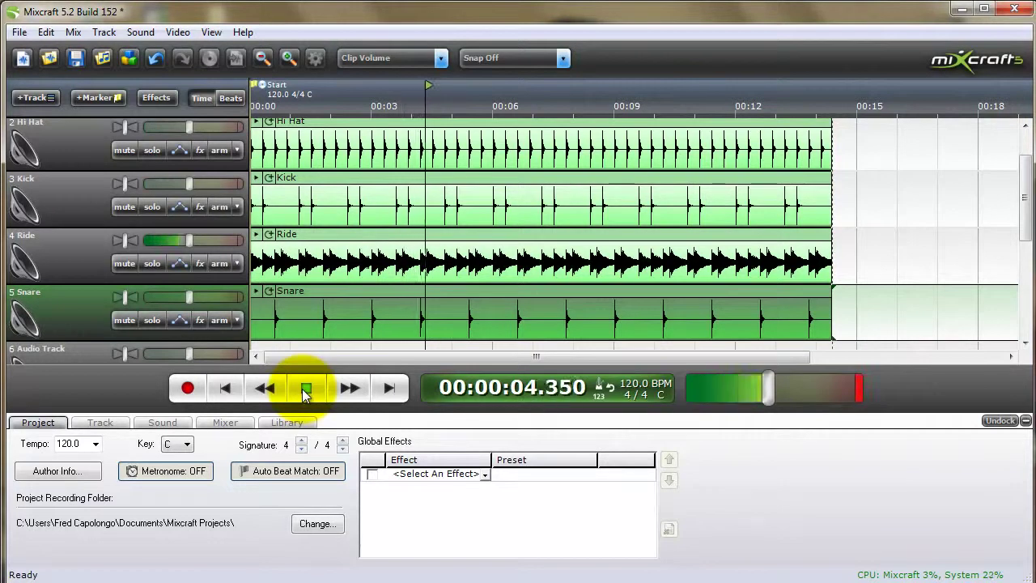
{"action": "left_click", "coordinate": [301, 389]}
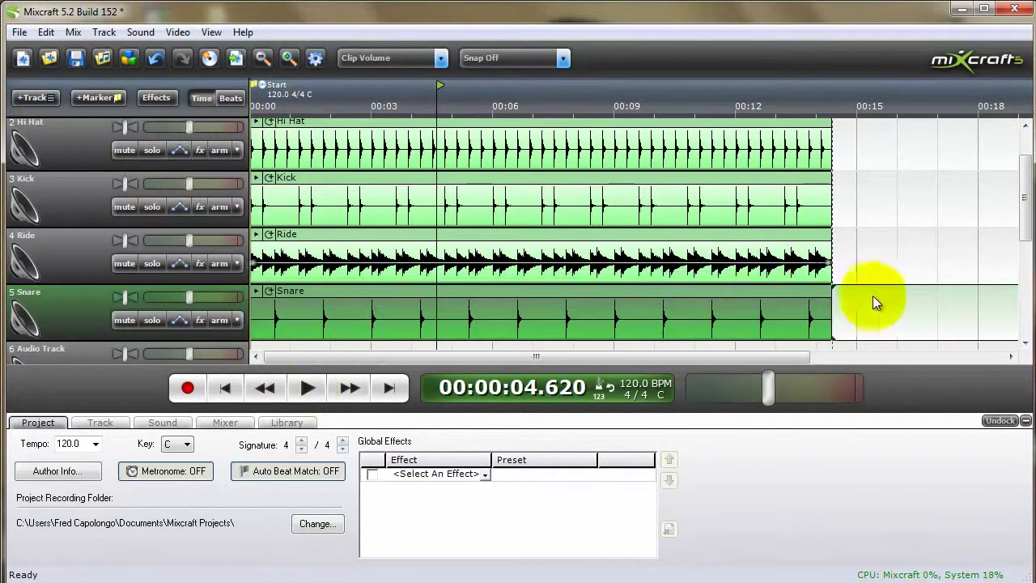
{"action": "left_click_drag", "start_coordinate": [1027, 212], "coordinate": [1014, 184]}
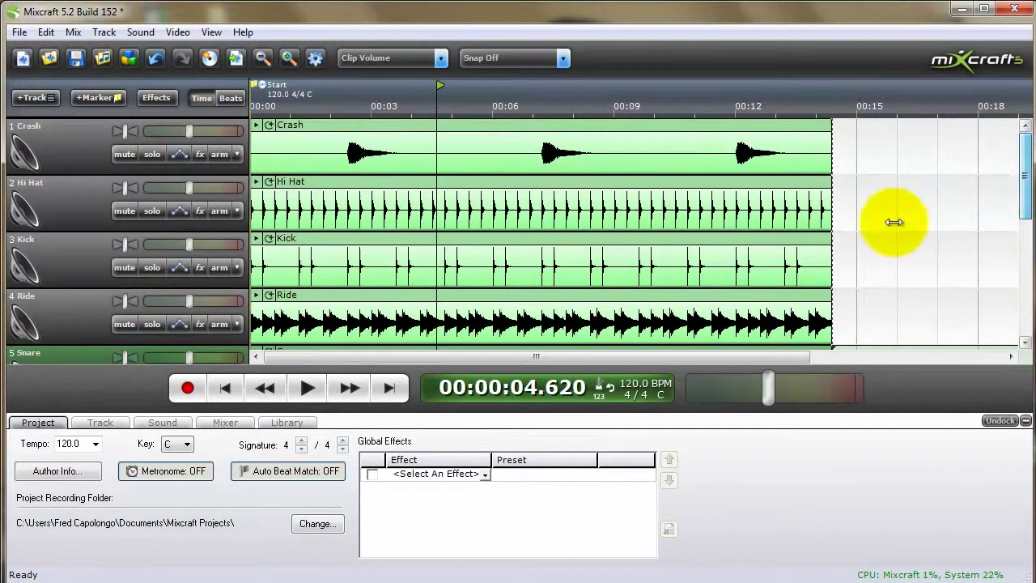
- In the mixer, pan the Snare slightly right and the Hi Hat 23% right
{"action": "left_click", "coordinate": [227, 423]}
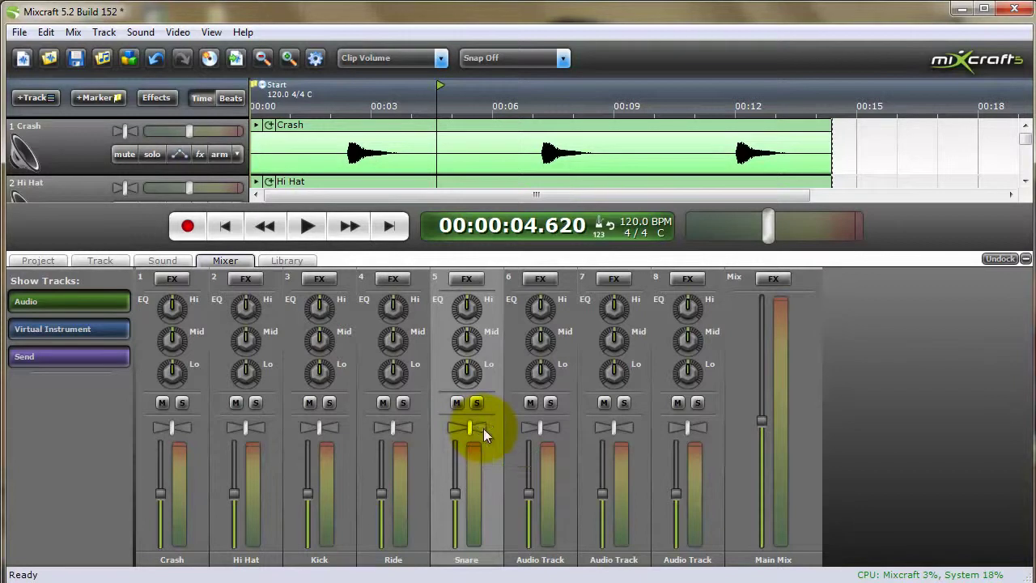
{"action": "left_click", "coordinate": [245, 428]}
{"action": "left_click_drag", "start_coordinate": [249, 428], "coordinate": [257, 428]}
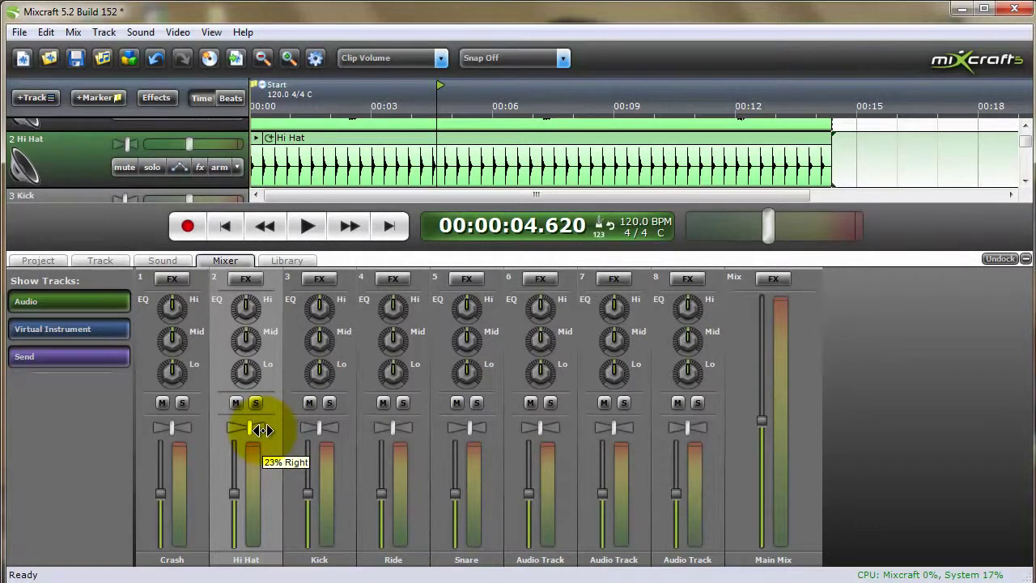
- Pan the Ride track slightly left and the Crash track further left in the mixer
{"action": "left_click", "coordinate": [392, 430]}
{"action": "left_click_drag", "start_coordinate": [386, 433], "coordinate": [371, 430]}
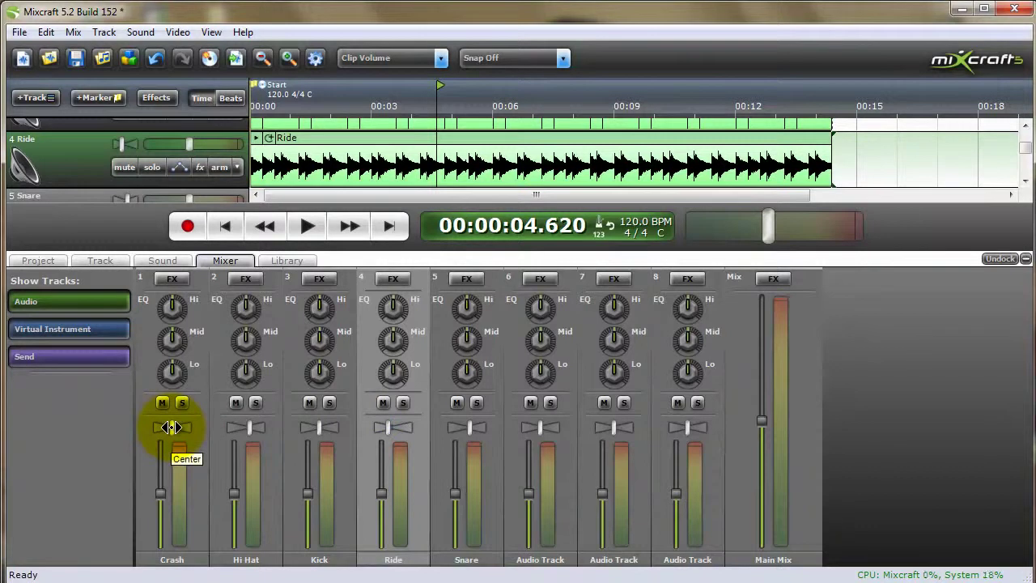
{"action": "left_click_drag", "start_coordinate": [172, 428], "coordinate": [134, 431]}
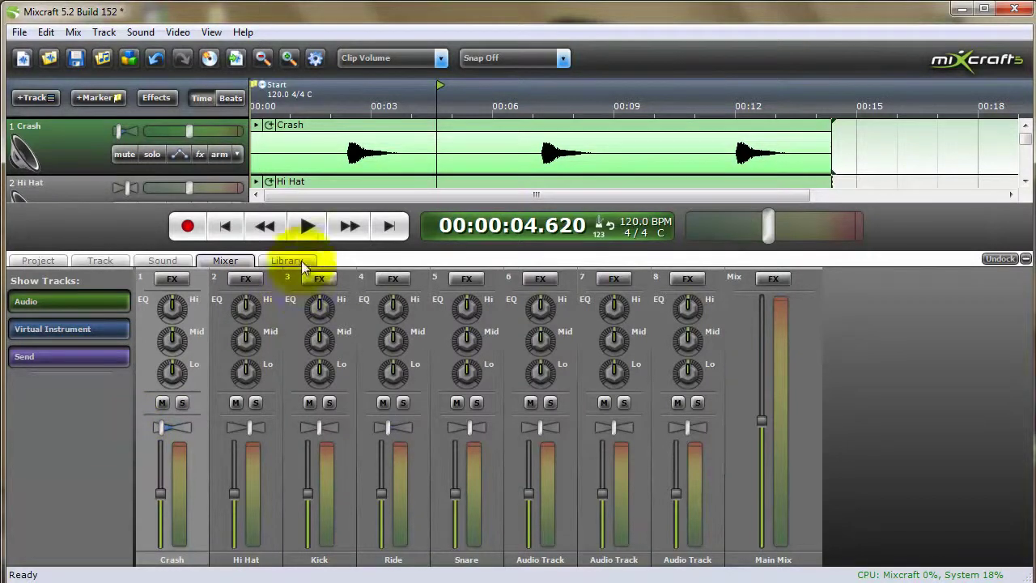
- Play the panned drum mix from the beginning for several seconds and stop playback
{"action": "left_click", "coordinate": [239, 226]}
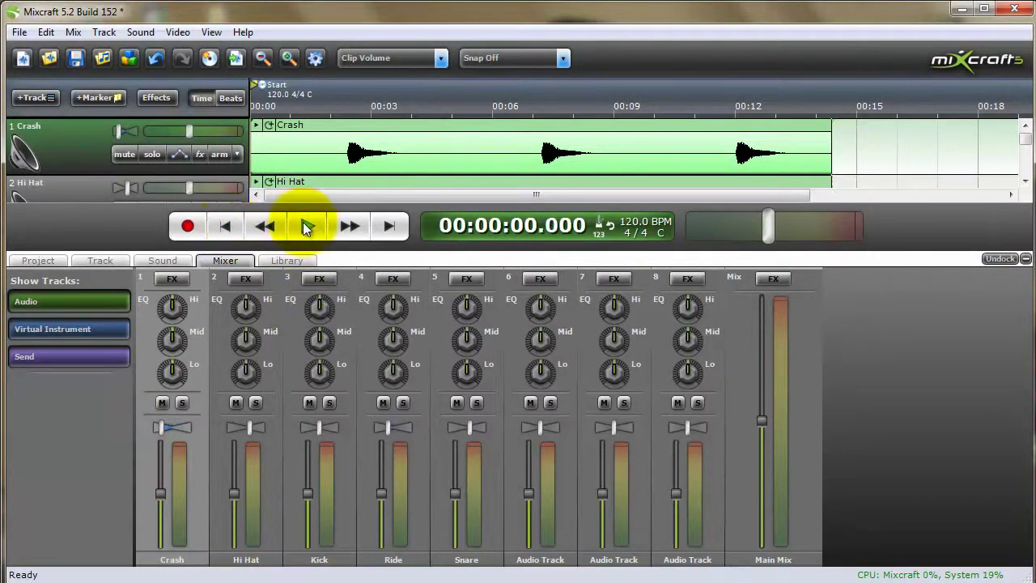
{"action": "left_click", "coordinate": [306, 229]}
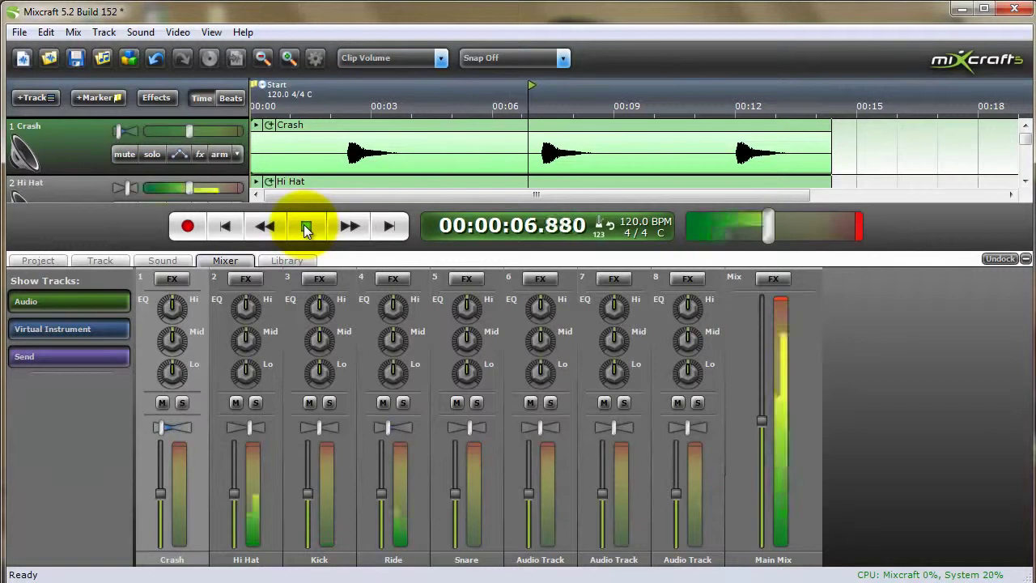
{"action": "left_click", "coordinate": [307, 229]}
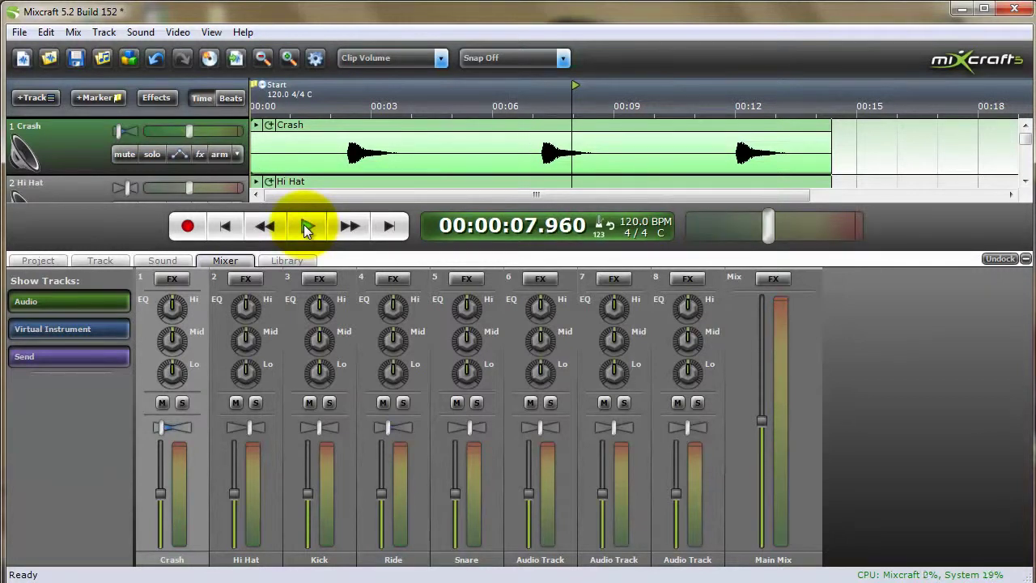
- Play the mix from the start and boost the Kick track's low EQ in the mixer
{"action": "left_click", "coordinate": [234, 227]}
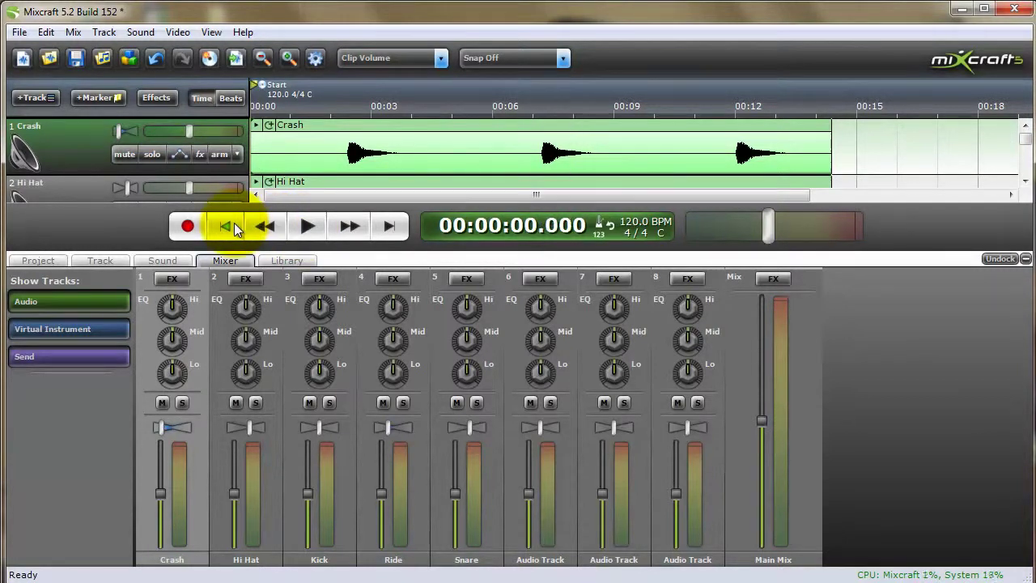
{"action": "left_click", "coordinate": [303, 228]}
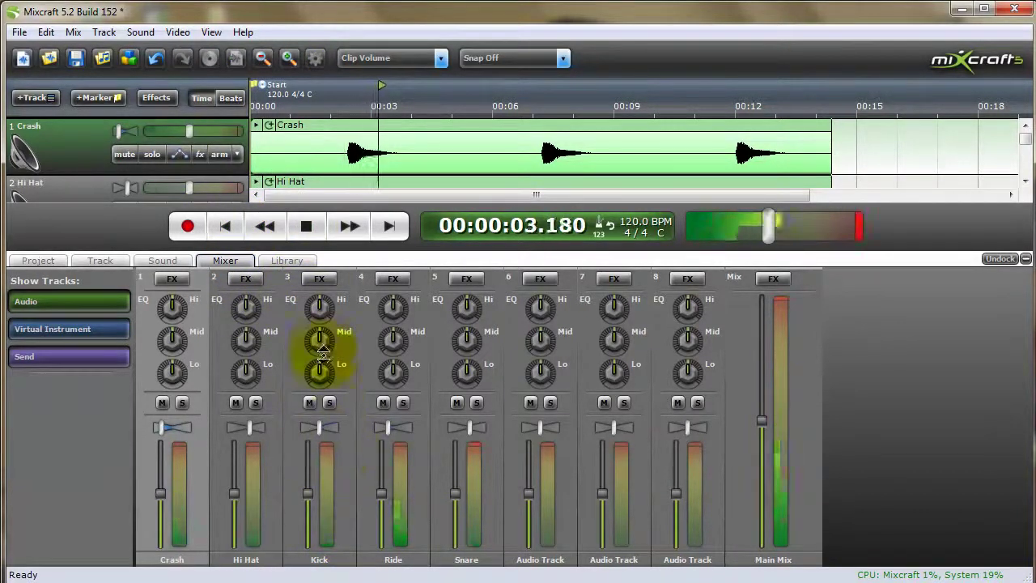
{"action": "left_click_drag", "start_coordinate": [320, 356], "coordinate": [294, 409]}
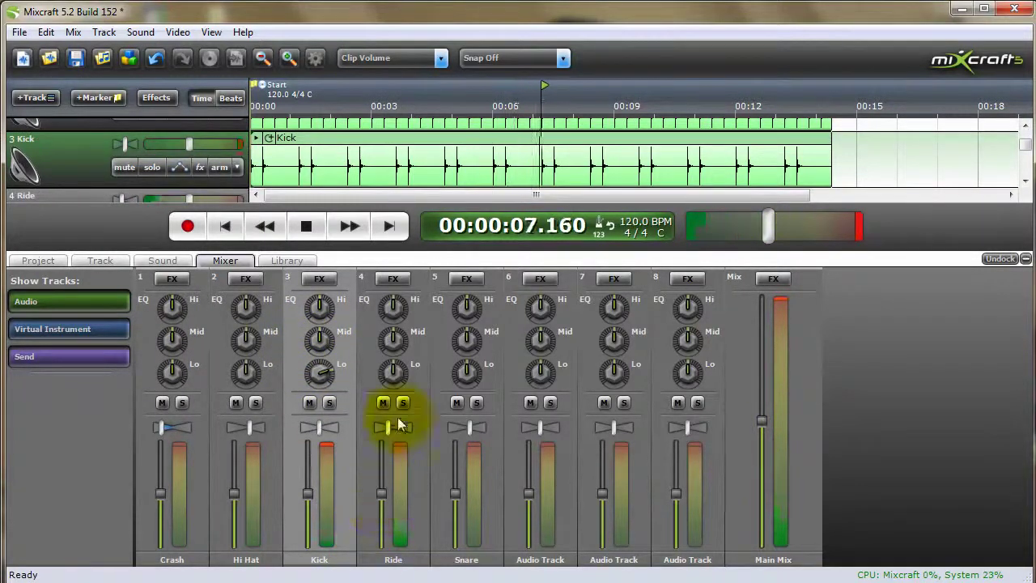
- Boost the Ride track's mid EQ and the Snare track's mid and high EQ
{"action": "left_click_drag", "start_coordinate": [392, 340], "coordinate": [389, 311]}
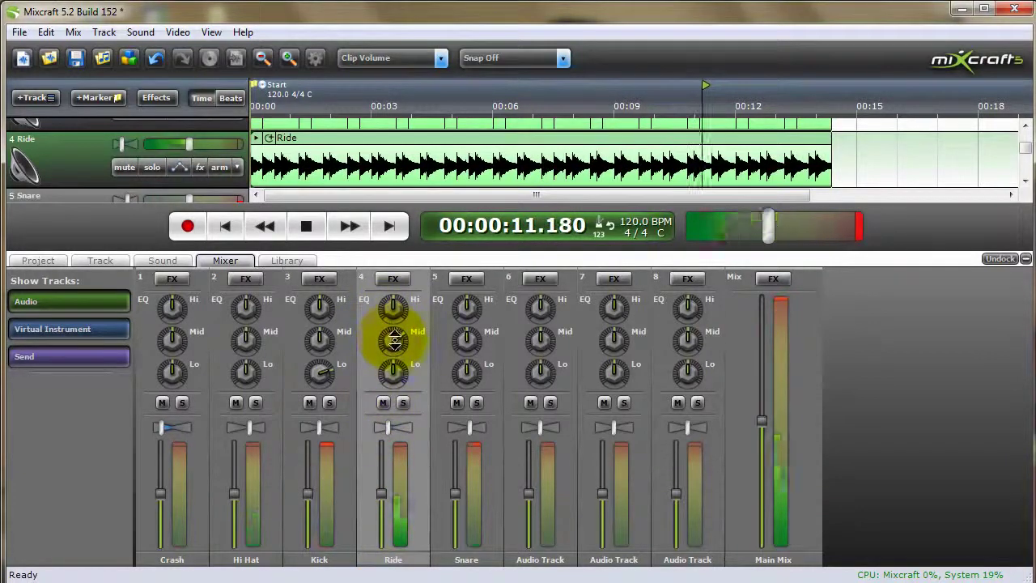
{"action": "left_click_drag", "start_coordinate": [470, 358], "coordinate": [458, 281]}
{"action": "key", "text": "space"}
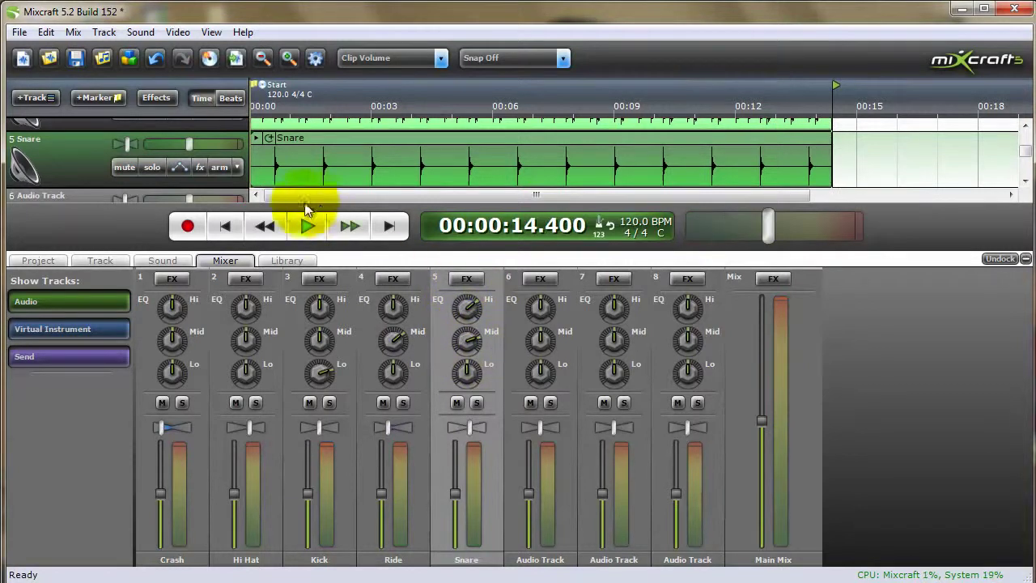
- Replay the mix from the start and lower the Ride track's volume to about 70%
{"action": "left_click", "coordinate": [264, 225]}
{"action": "left_click", "coordinate": [306, 227]}
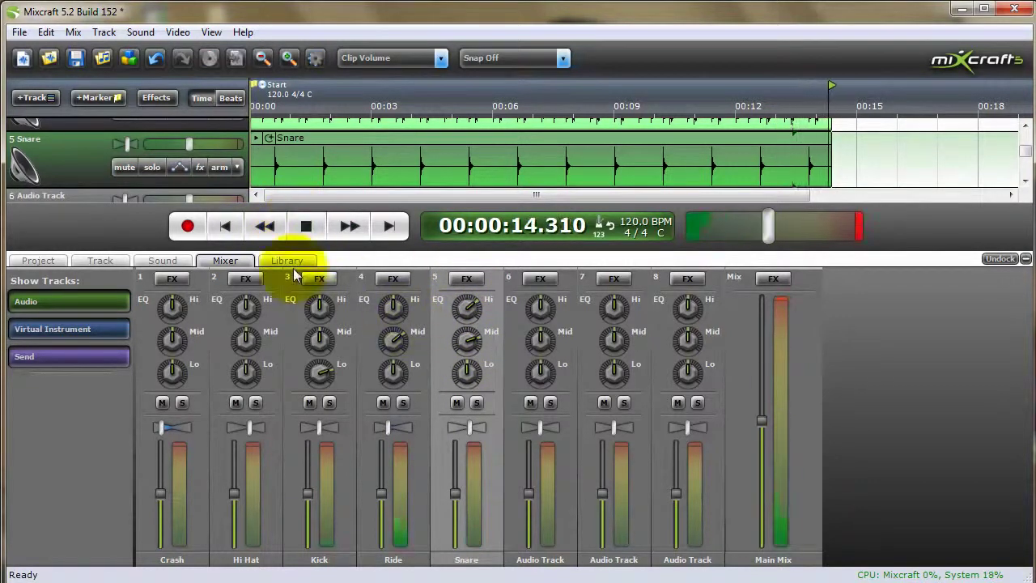
{"action": "left_click", "coordinate": [226, 226]}
{"action": "left_click", "coordinate": [307, 226]}
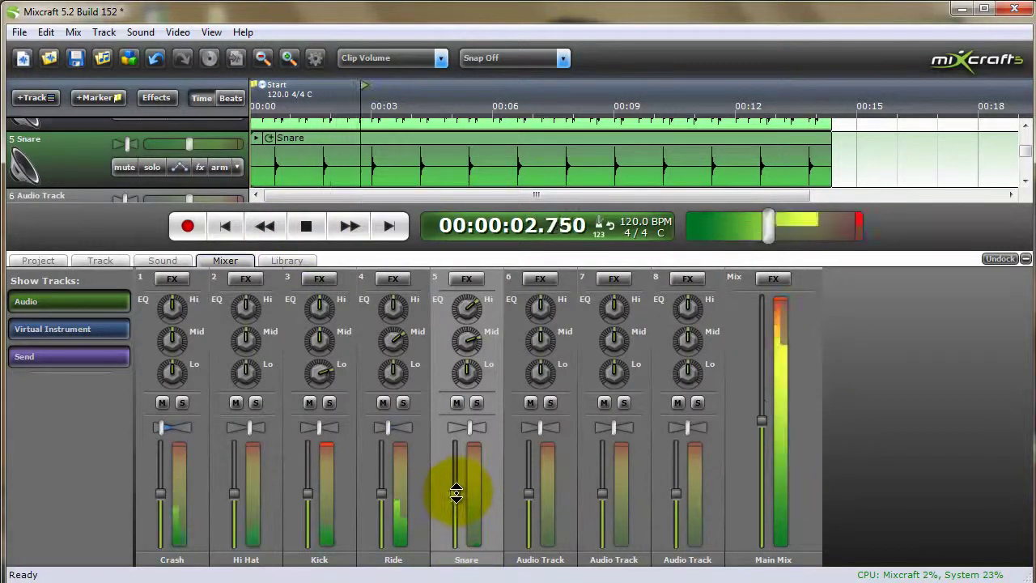
{"action": "left_click_drag", "start_coordinate": [381, 494], "coordinate": [381, 510]}
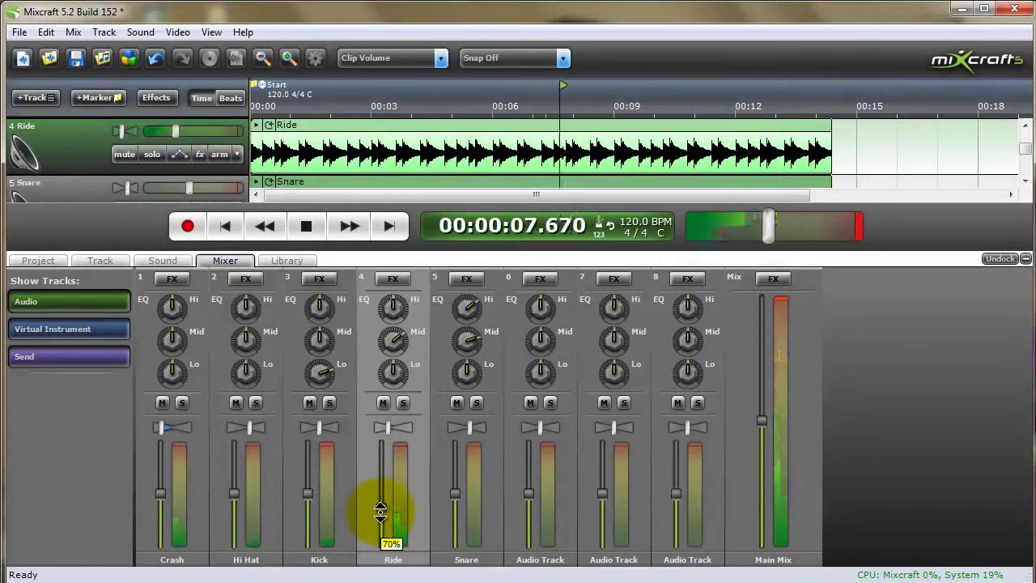
{"action": "left_click", "coordinate": [160, 494]}
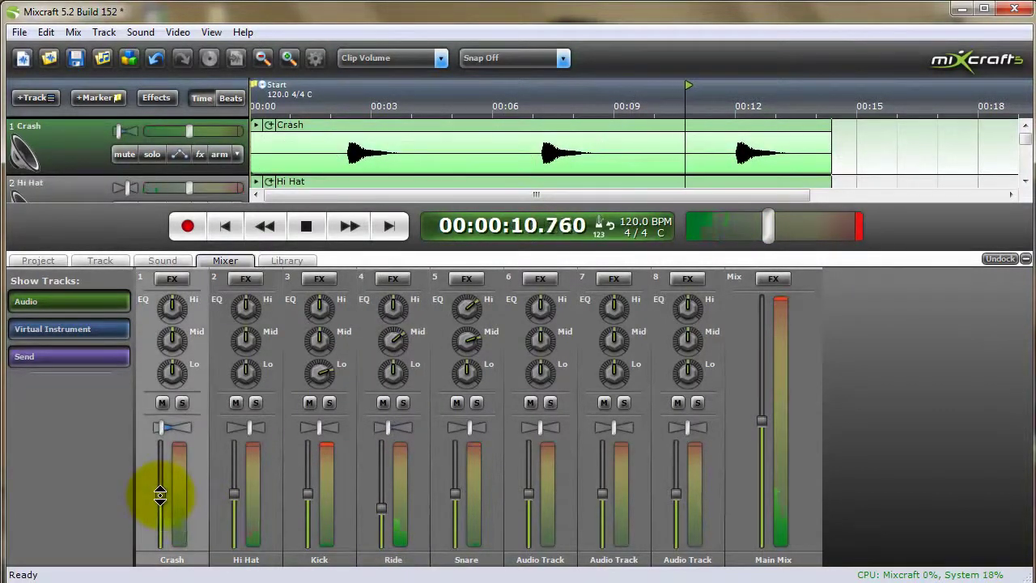
- Boost the Hi Hat track's high EQ to +7.8 dB and raise its mid EQ while replaying the mix
{"action": "mouse_move", "coordinate": [231, 491]}
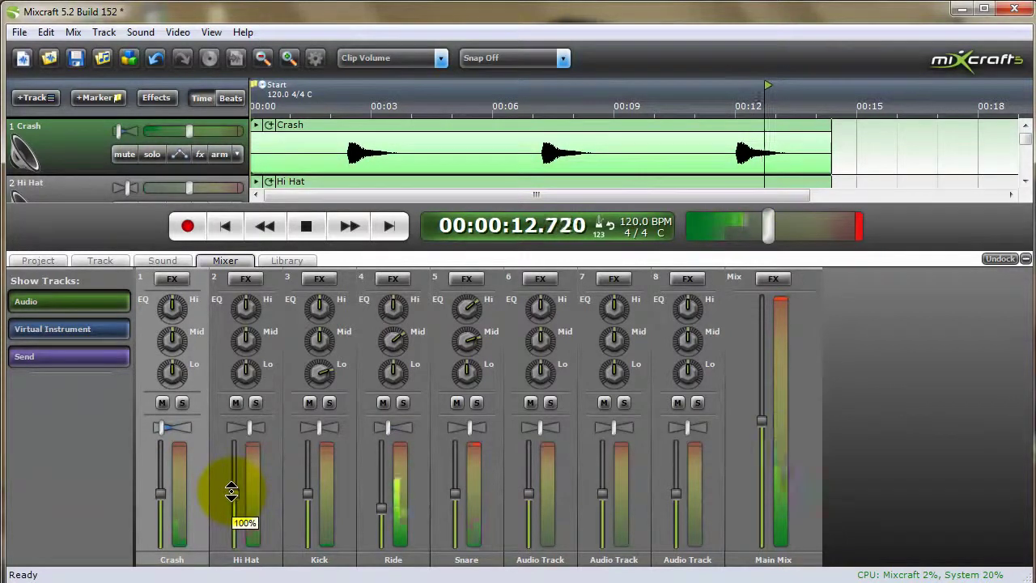
{"action": "left_click", "coordinate": [252, 302]}
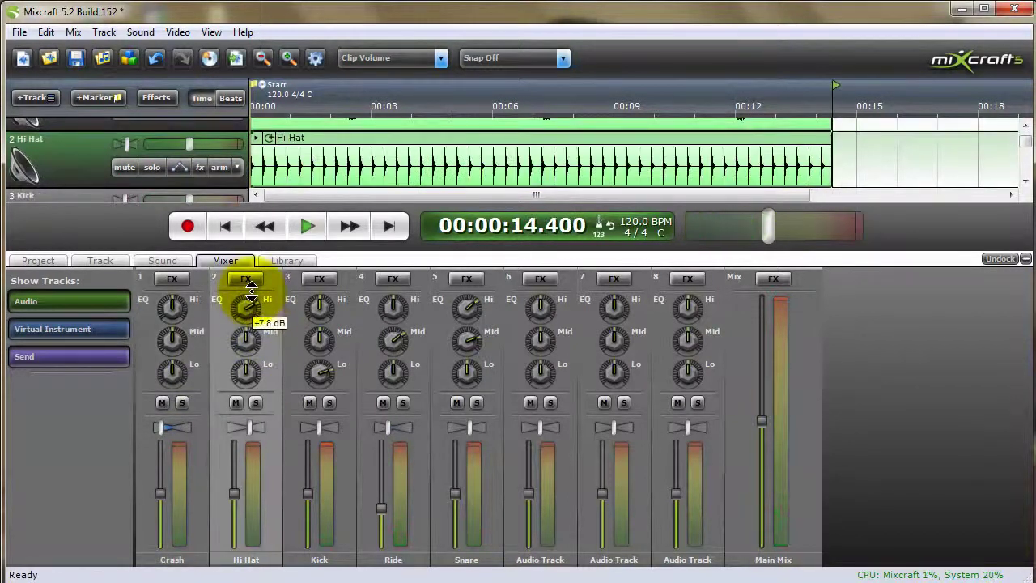
{"action": "left_click", "coordinate": [225, 225]}
{"action": "left_click", "coordinate": [307, 226]}
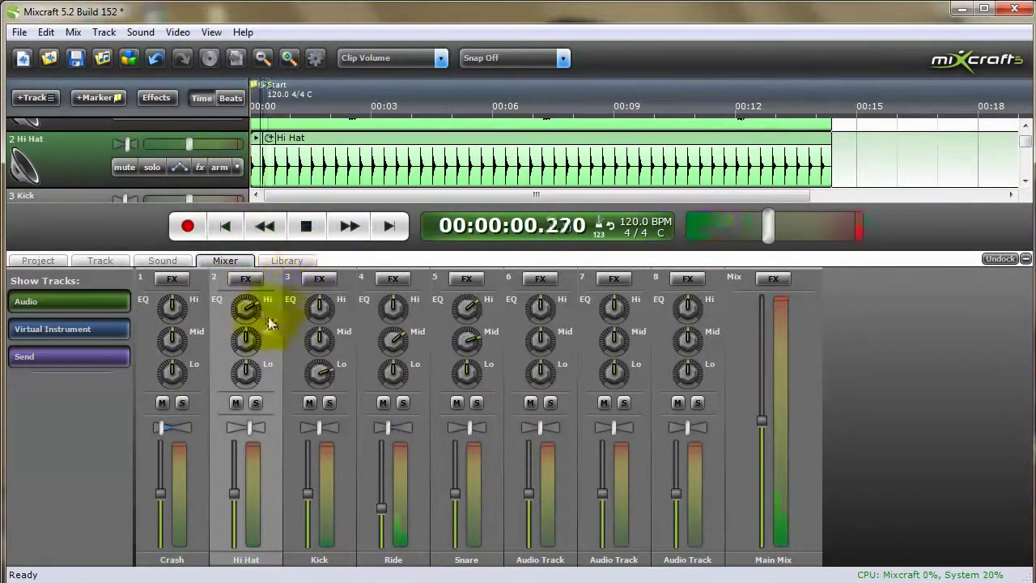
{"action": "left_click_drag", "start_coordinate": [248, 339], "coordinate": [245, 321]}
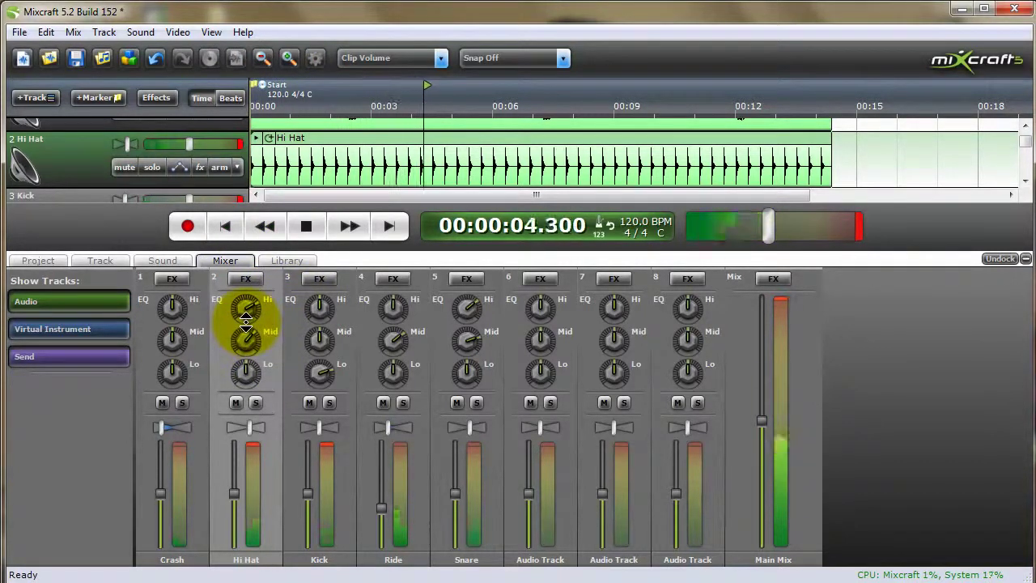
- Listen to the equalized mix through to its end and return the playhead to the start
{"action": "left_click", "coordinate": [551, 402]}
{"action": "left_click", "coordinate": [550, 402]}
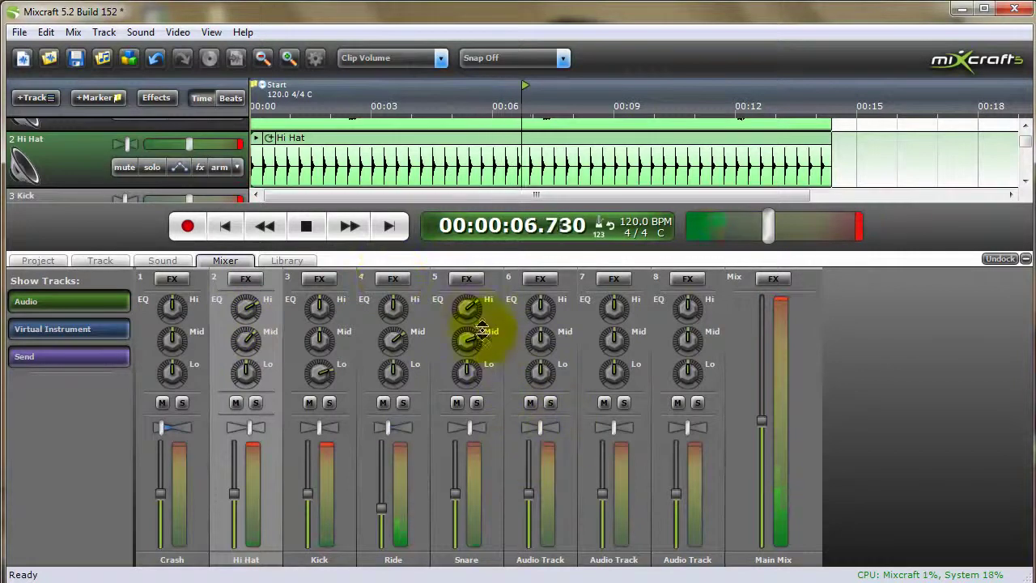
{"action": "left_click", "coordinate": [306, 226]}
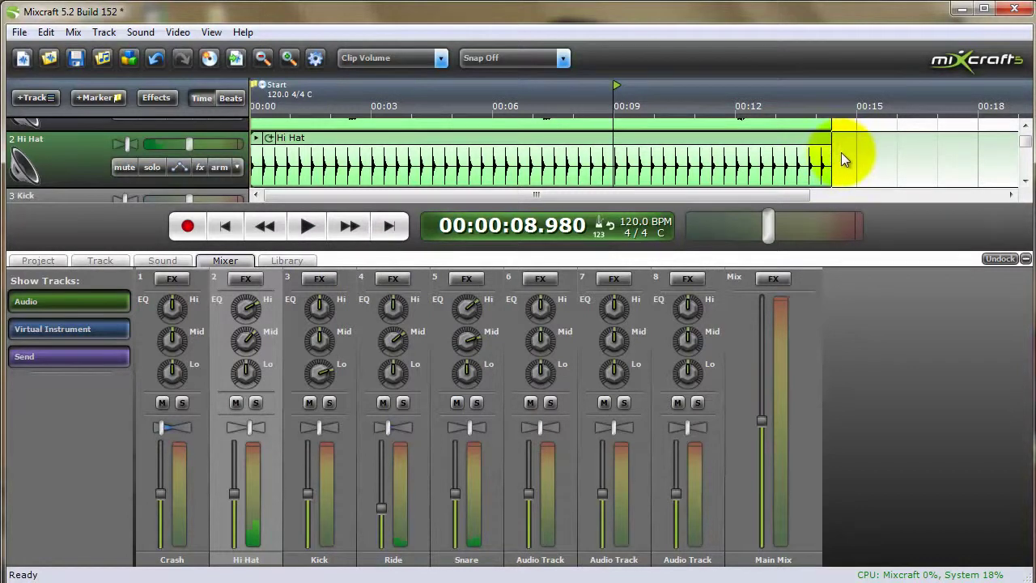
{"action": "left_click", "coordinate": [842, 154]}
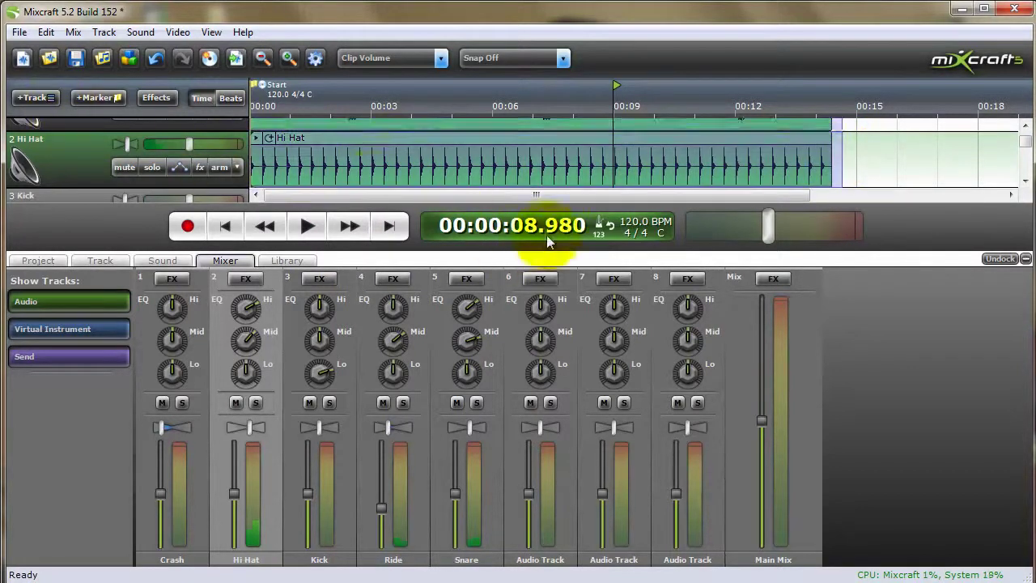
{"action": "left_click", "coordinate": [307, 226]}
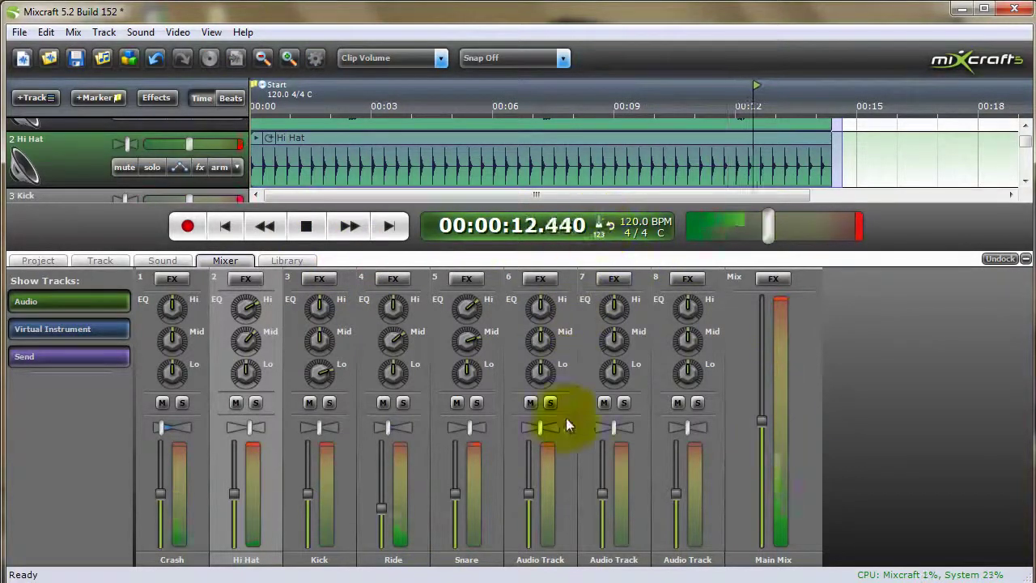
{"action": "left_click_drag", "start_coordinate": [473, 308], "coordinate": [471, 284]}
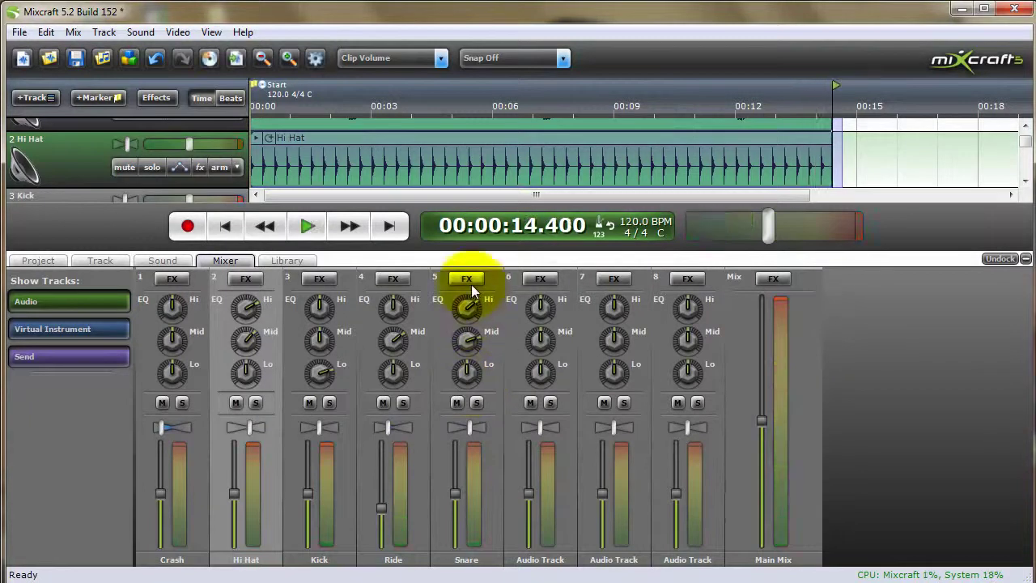
{"action": "left_click", "coordinate": [227, 225]}
{"action": "left_click", "coordinate": [845, 161]}
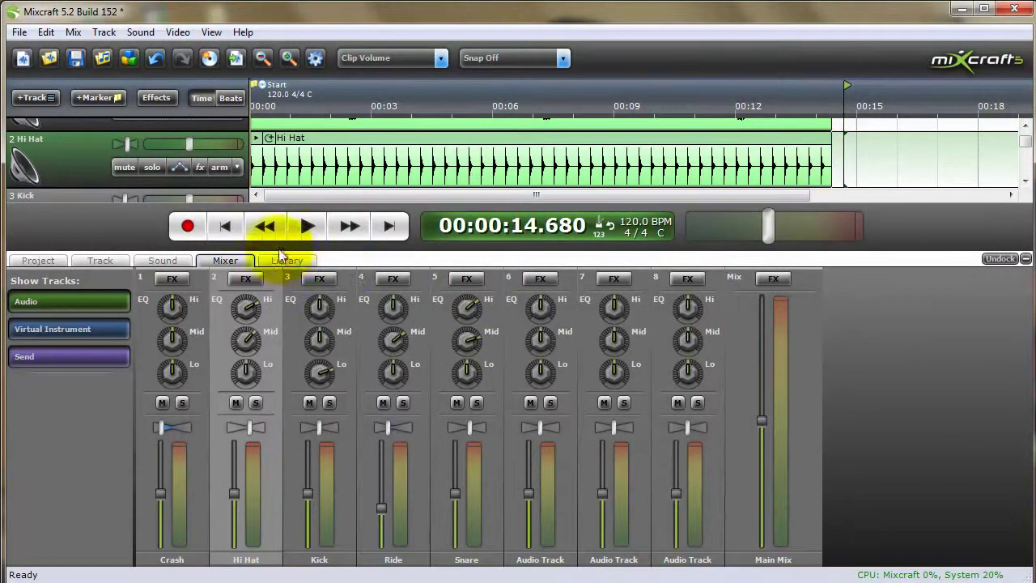
{"action": "left_click", "coordinate": [224, 225]}
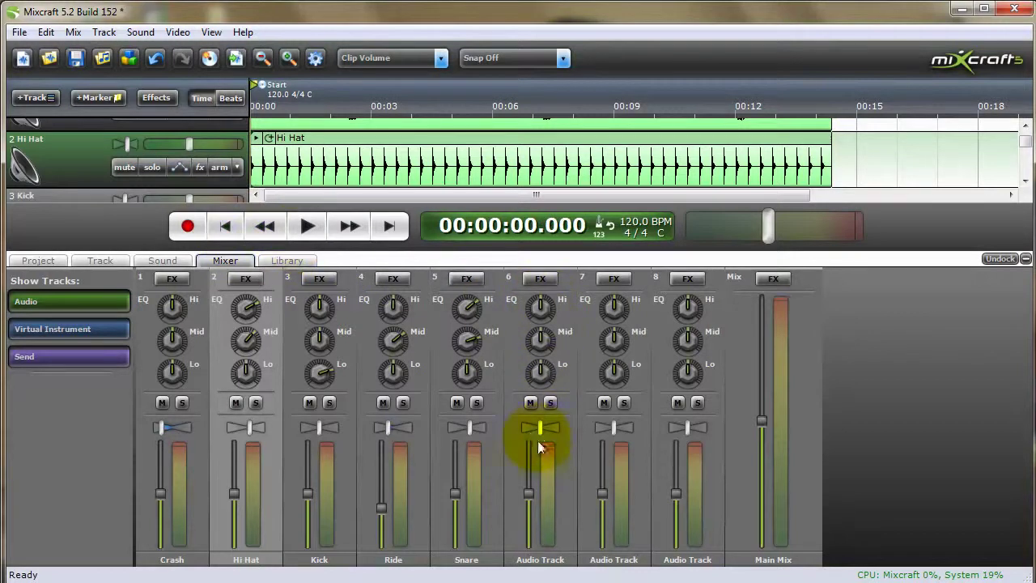
- Add Acoustica Reverb with the Lite 'verb preset to the Snare track and play the mix briefly
{"action": "left_click", "coordinate": [470, 278]}
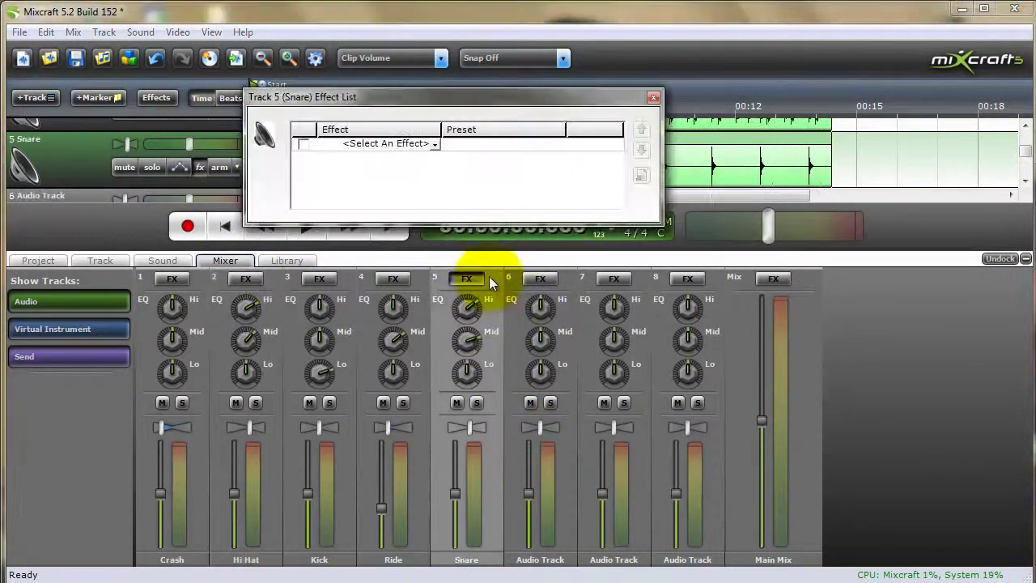
{"action": "left_click", "coordinate": [434, 143]}
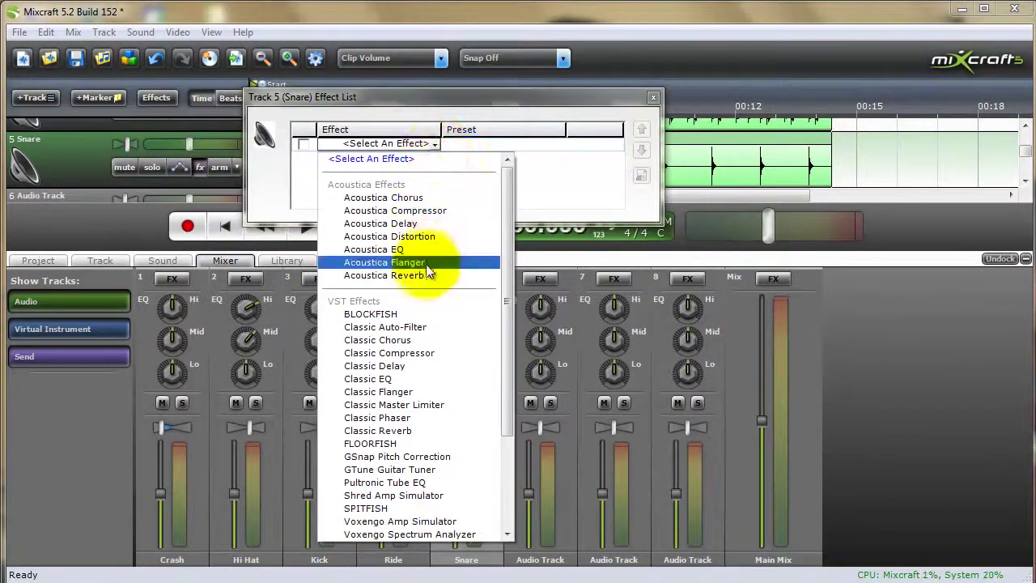
{"action": "left_click", "coordinate": [433, 275]}
{"action": "left_click", "coordinate": [536, 144]}
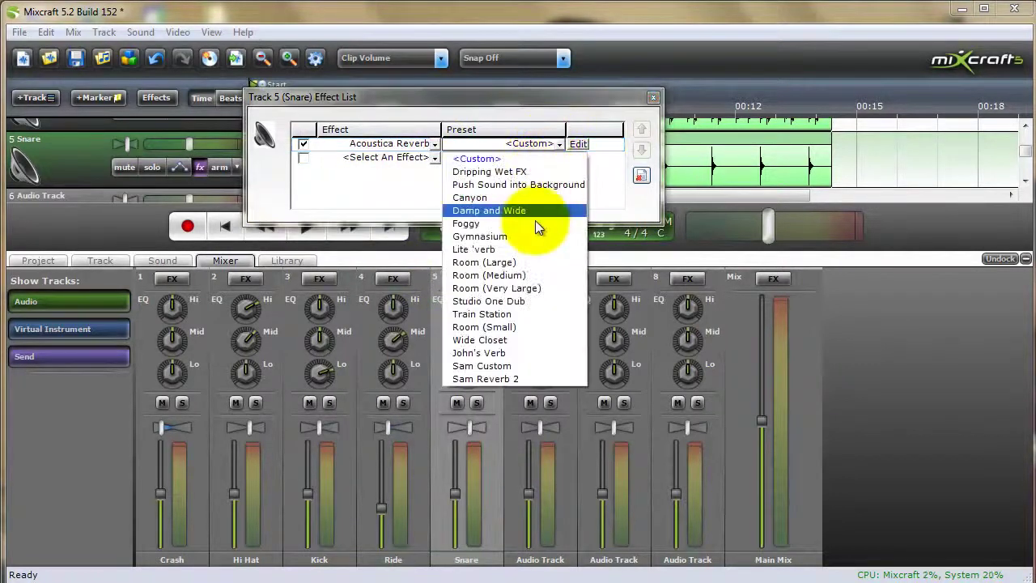
{"action": "left_click", "coordinate": [518, 249]}
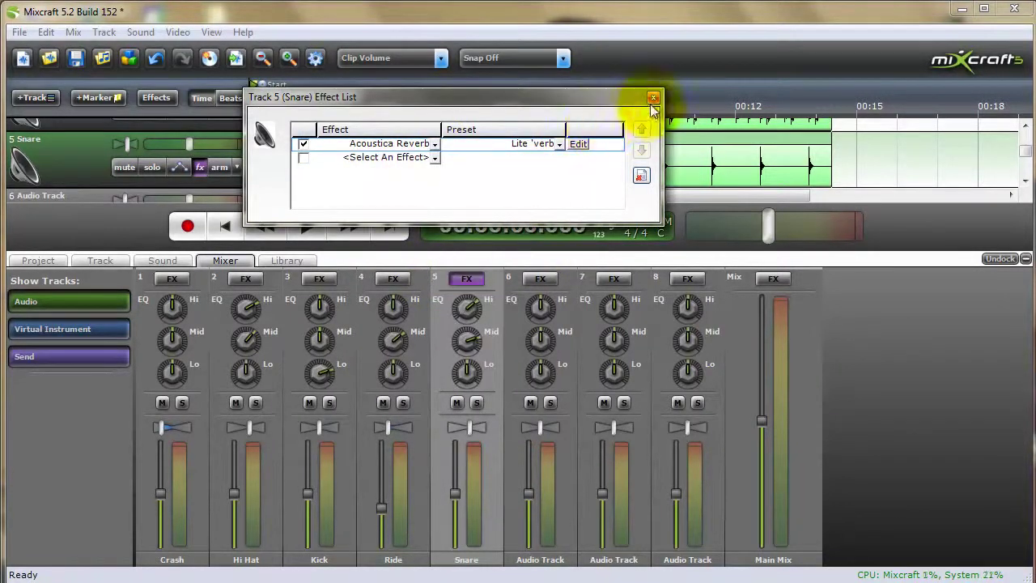
{"action": "left_click", "coordinate": [652, 99]}
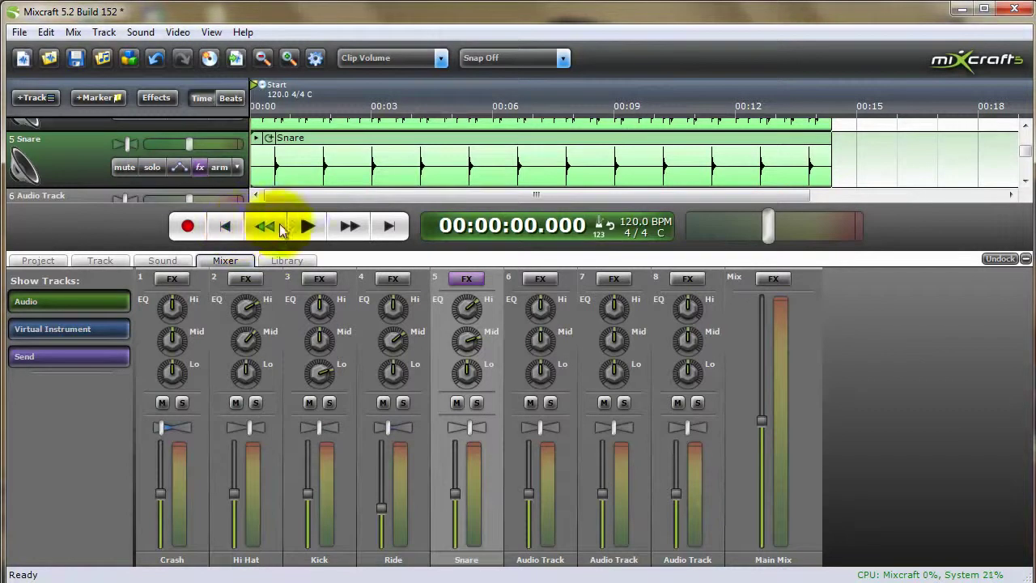
{"action": "left_click", "coordinate": [304, 227]}
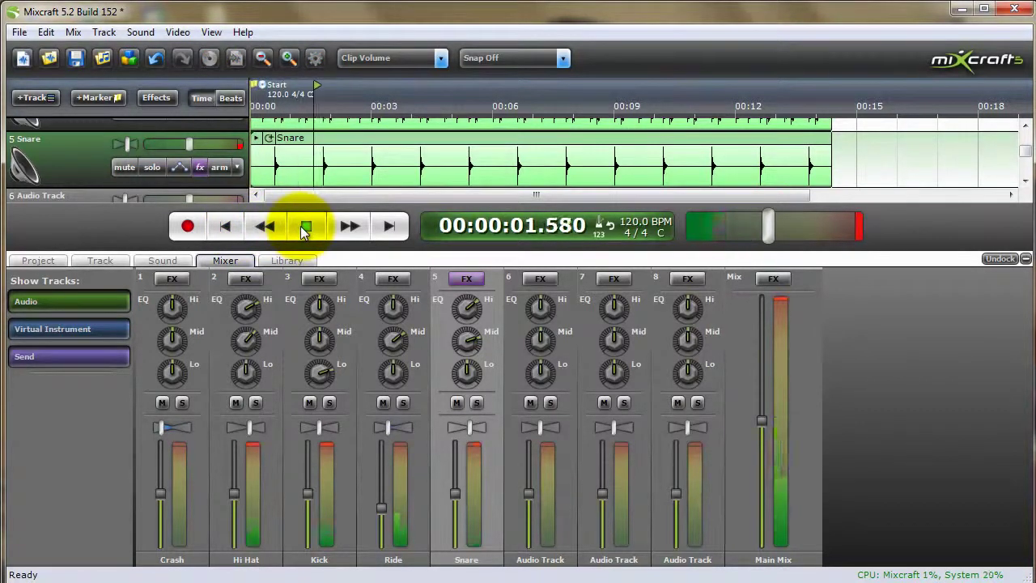
{"action": "left_click", "coordinate": [305, 227]}
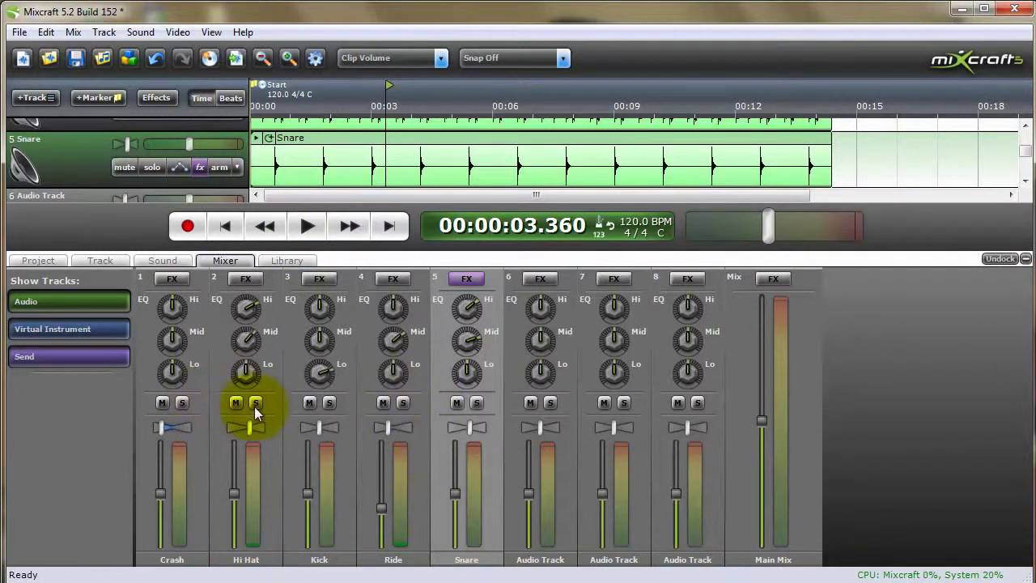
- Pan the Hi Hat track 43% right in the mixer
{"action": "left_click", "coordinate": [200, 446]}
{"action": "left_click", "coordinate": [260, 423]}
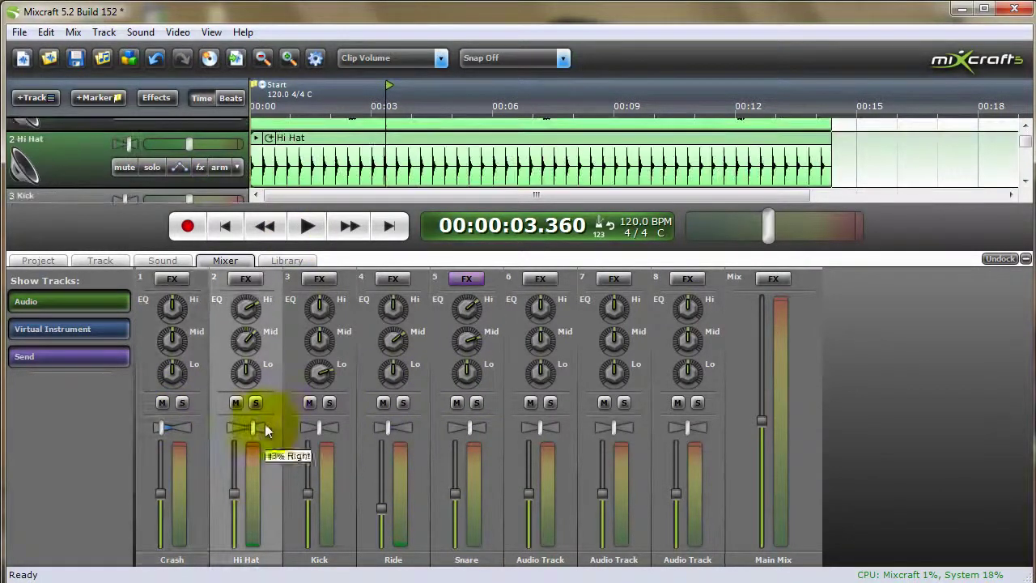
{"action": "left_click", "coordinate": [334, 427]}
{"action": "left_click", "coordinate": [454, 421]}
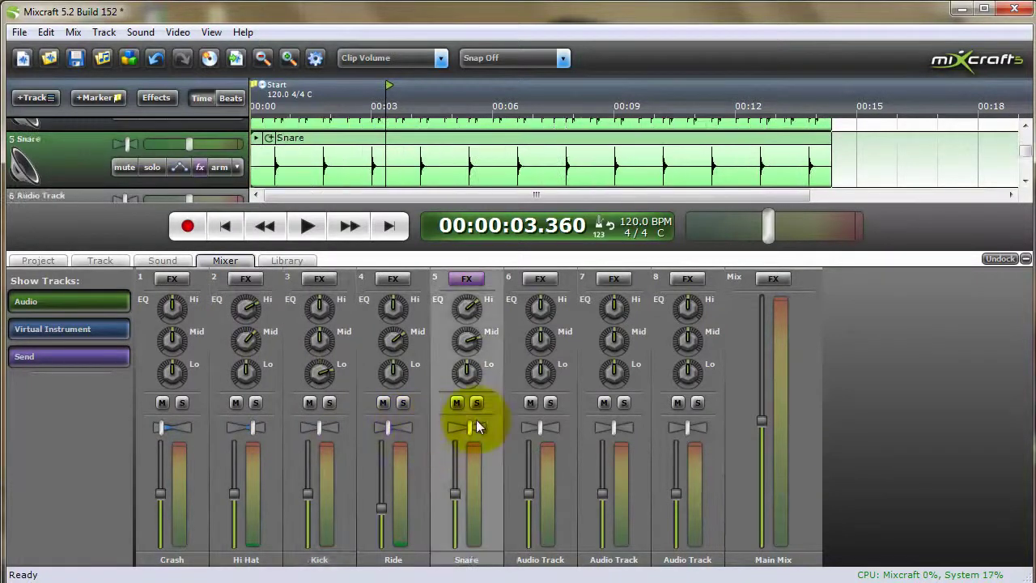